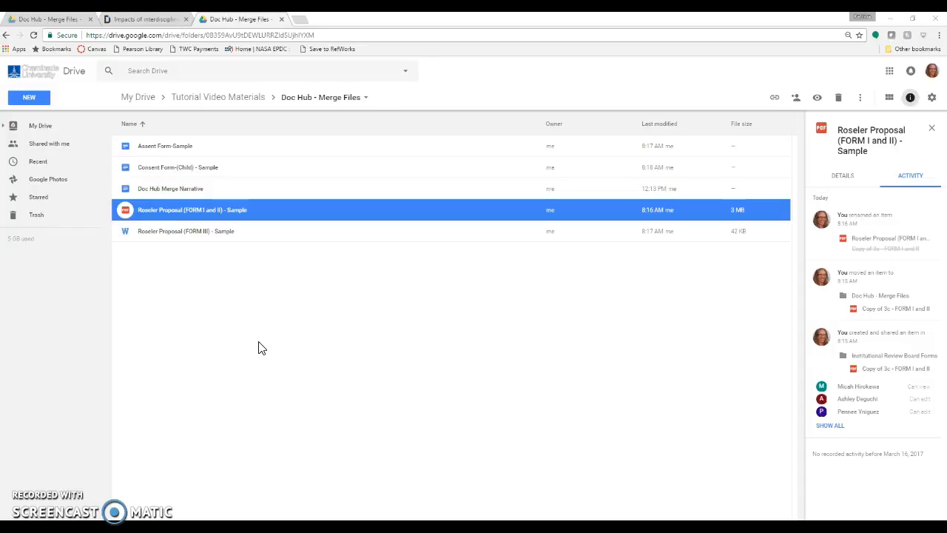
Step: Open the FORM I and II proposal PDF from Google Drive in DocHub - View, Edit & Sign PDFs
double_click(375, 211)
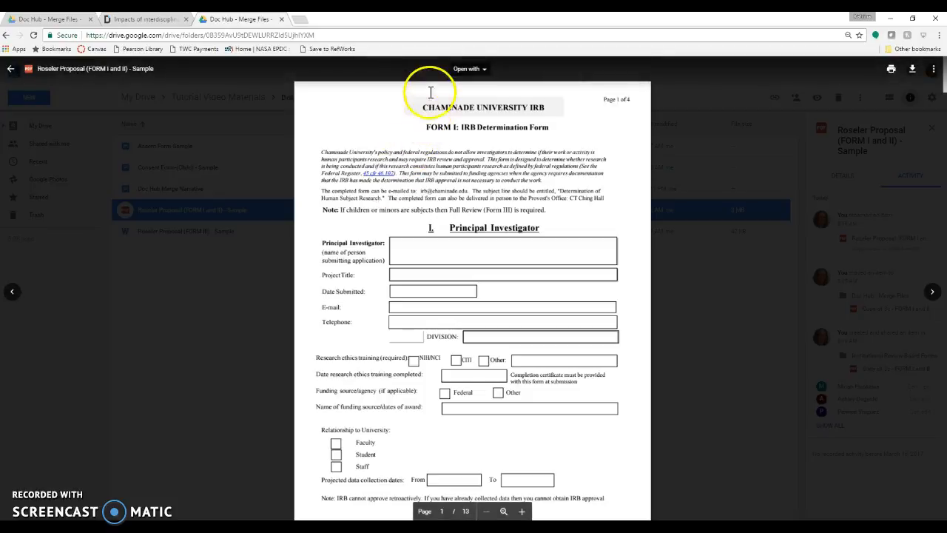
left_click(481, 71)
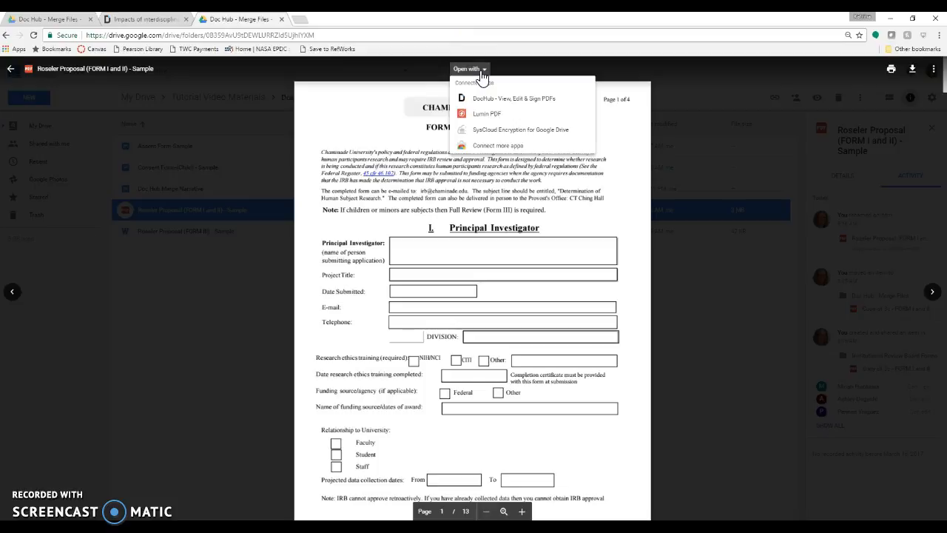
left_click(485, 98)
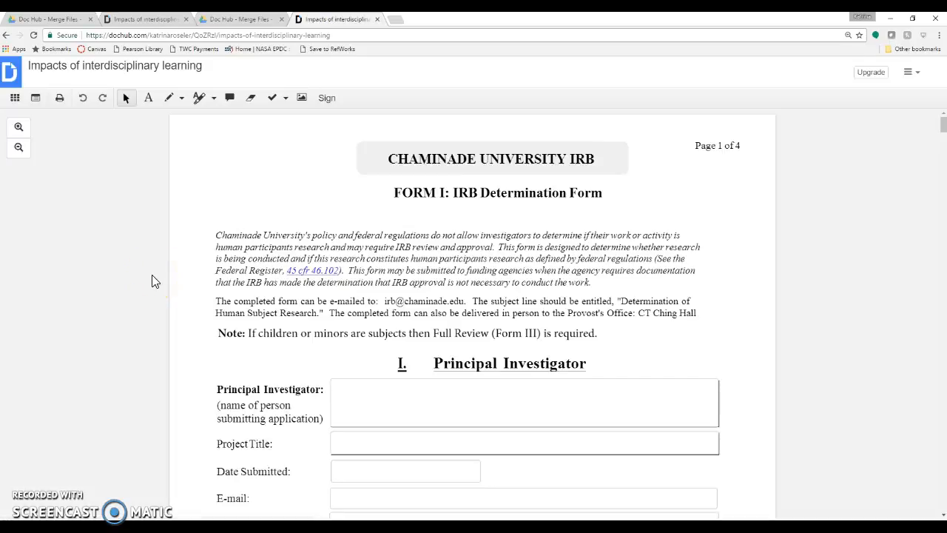
Step: Enter the investigator's full name in the Principal Investigator field
left_click(355, 407)
left_click(356, 391)
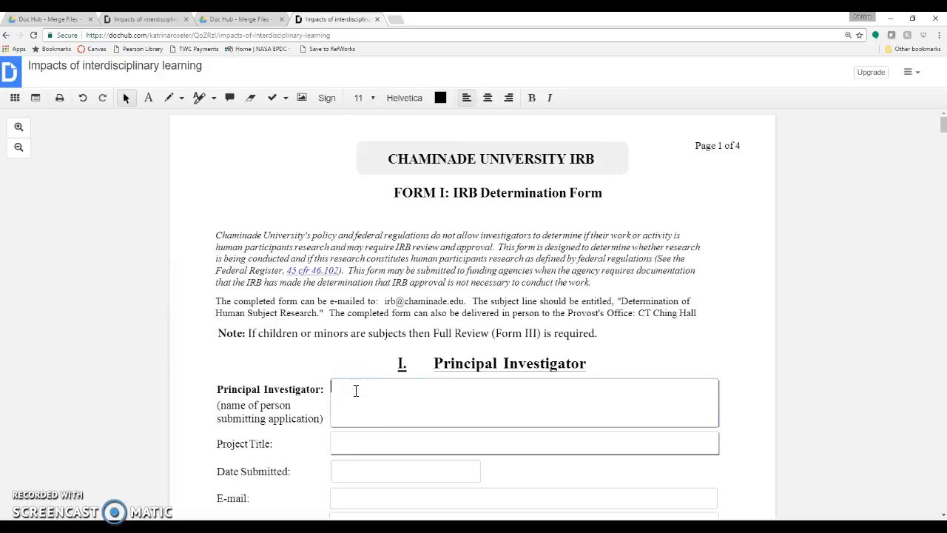
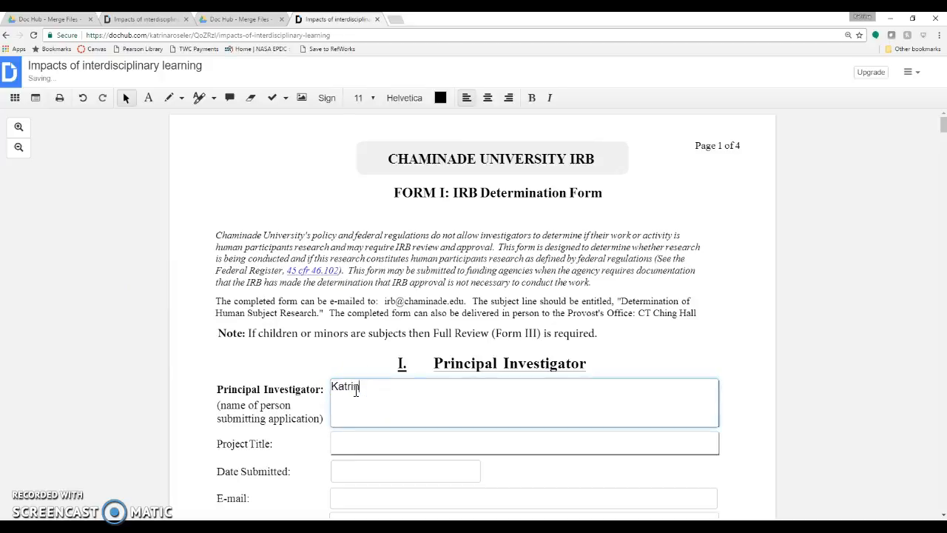
Step: Enter 'IRB Proposal' followed by the investigator's surname in brackets as the Project Title
scroll(355, 390, "down", 1)
left_click(359, 393)
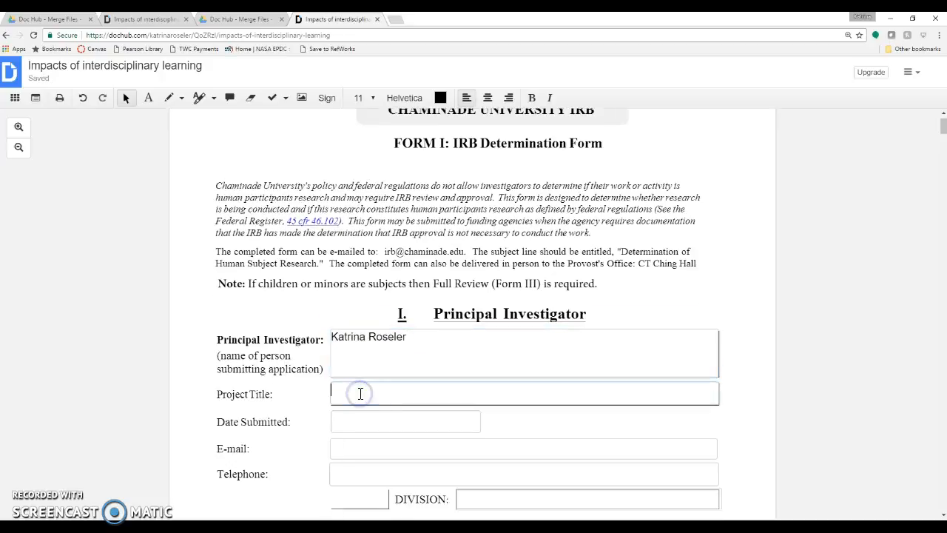
type("P")
key("BackSpace")
type("IR")
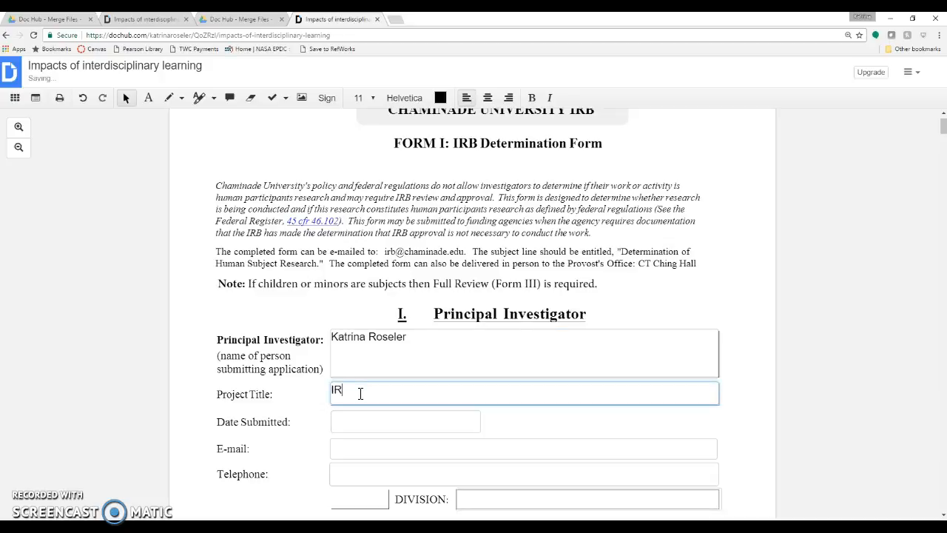
type("B Proposal (")
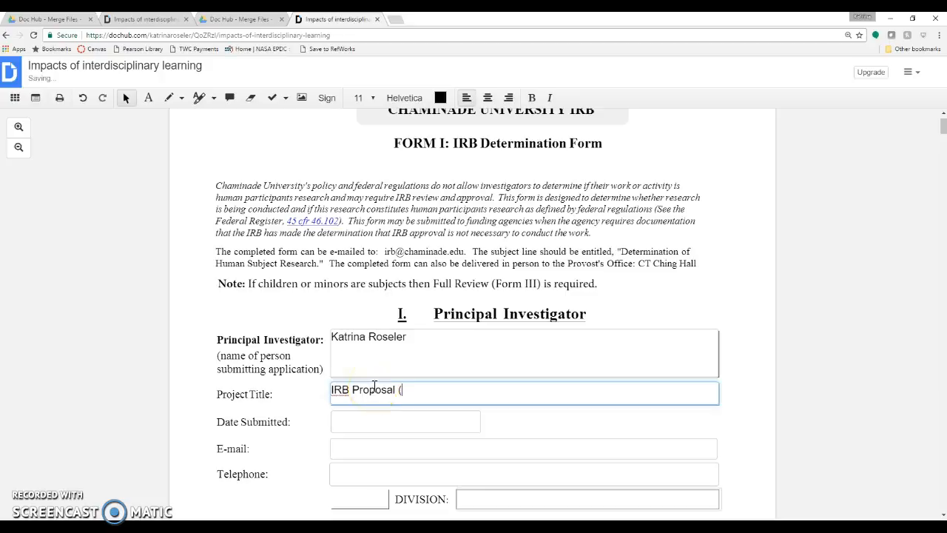
type("Roseler)")
left_click(148, 97)
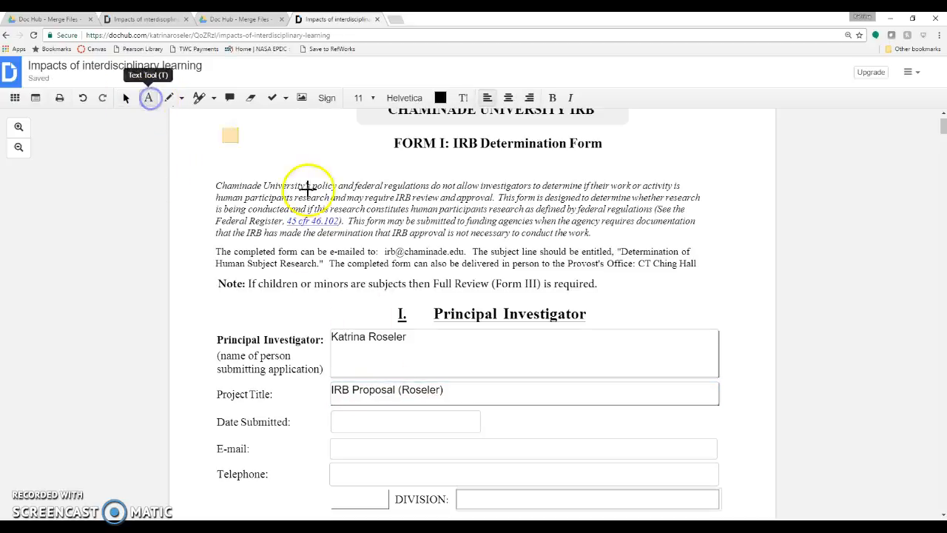
left_click(612, 288)
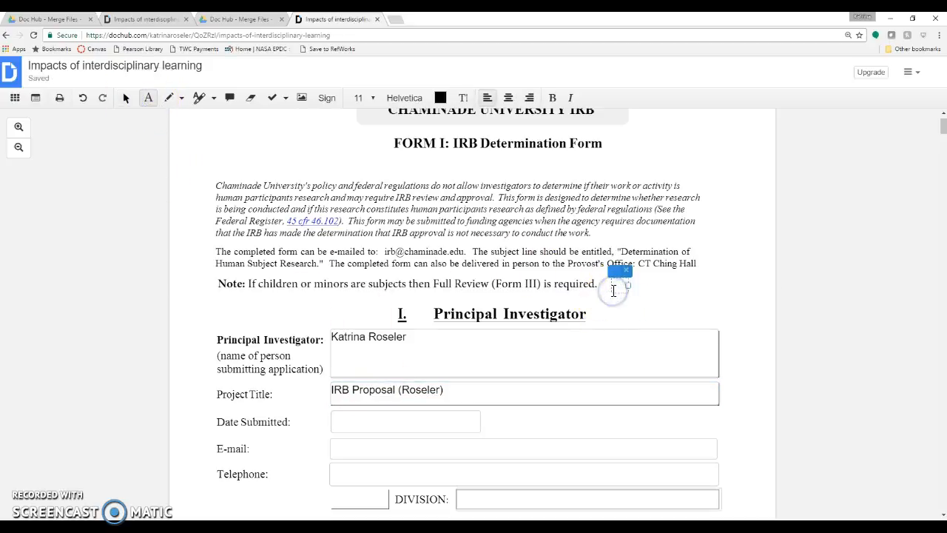
type("Write")
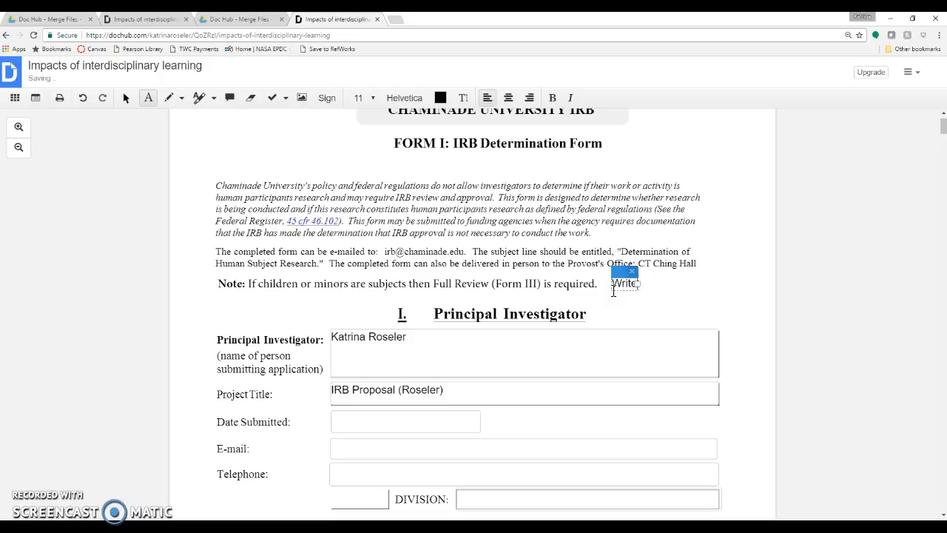
type(" omething")
key("BackSpace")
key("BackSpace")
key("BackSpace")
key("BackSpace")
key("BackSpace")
key("BackSpace")
key("BackSpace")
key("BackSpace")
type("som")
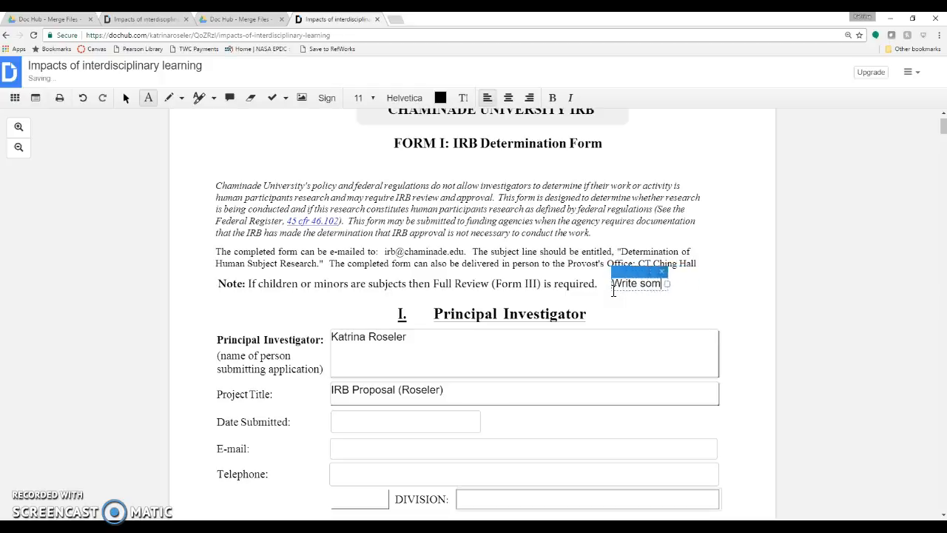
type("ethink")
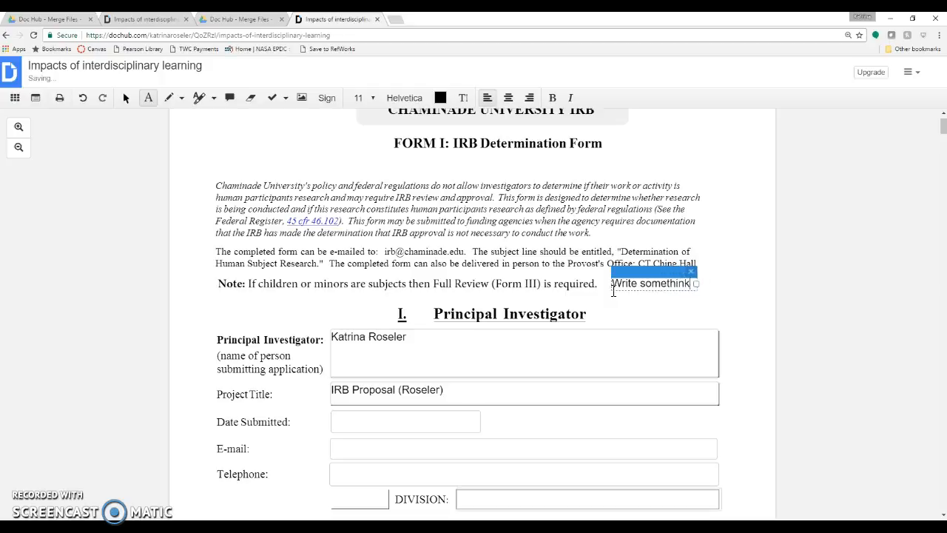
key("BackSpace")
type("g")
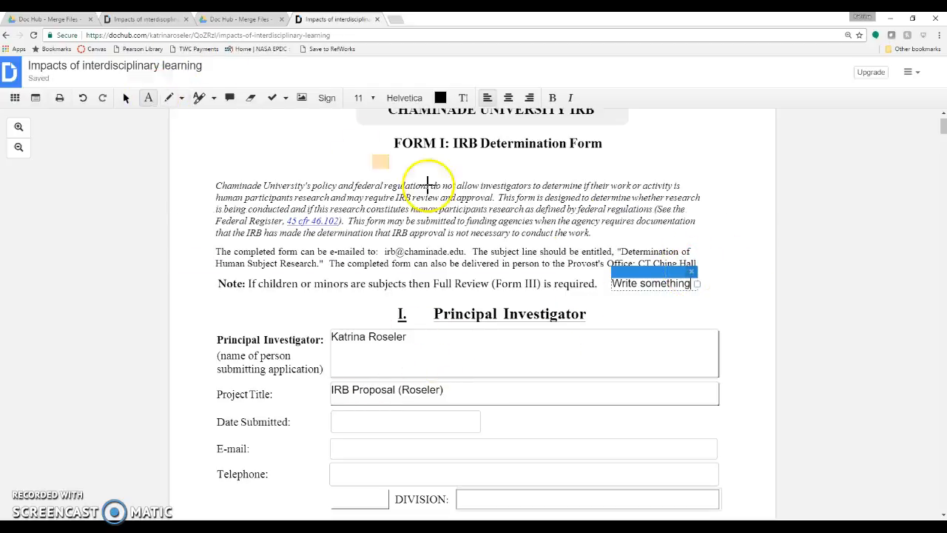
left_click(689, 272)
left_click(429, 198)
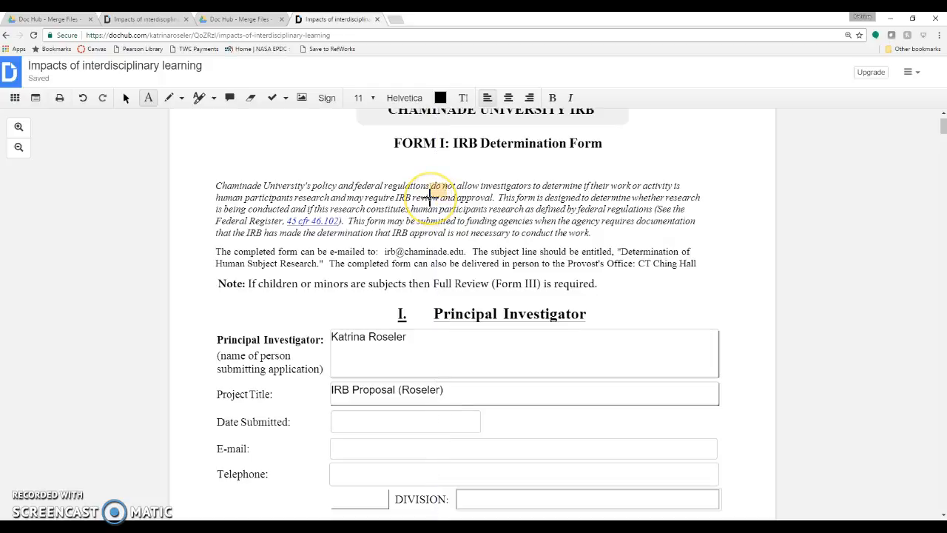
left_click(181, 66)
Step: Replace the document title with the investigator's surname followed by 'IRB Proposal'
left_click_drag(202, 68, 27, 69)
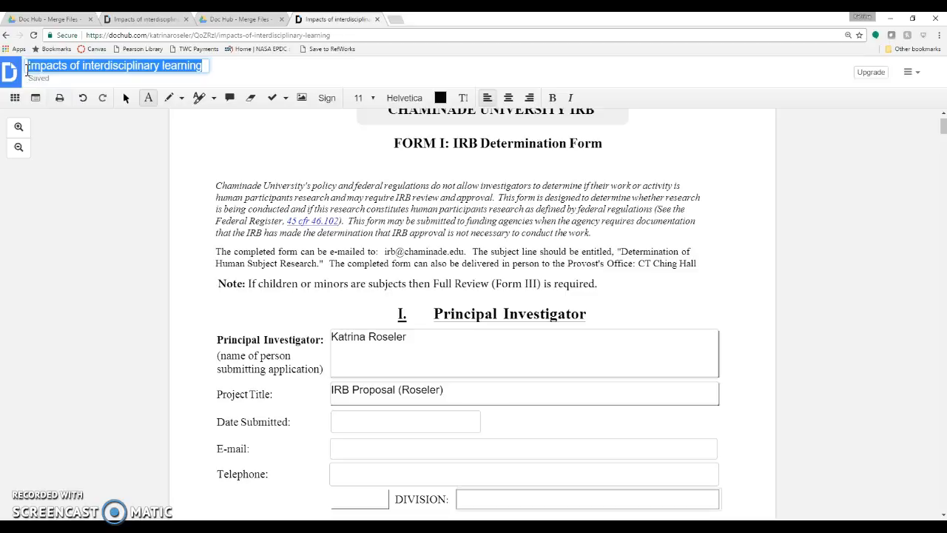
type("Rosel")
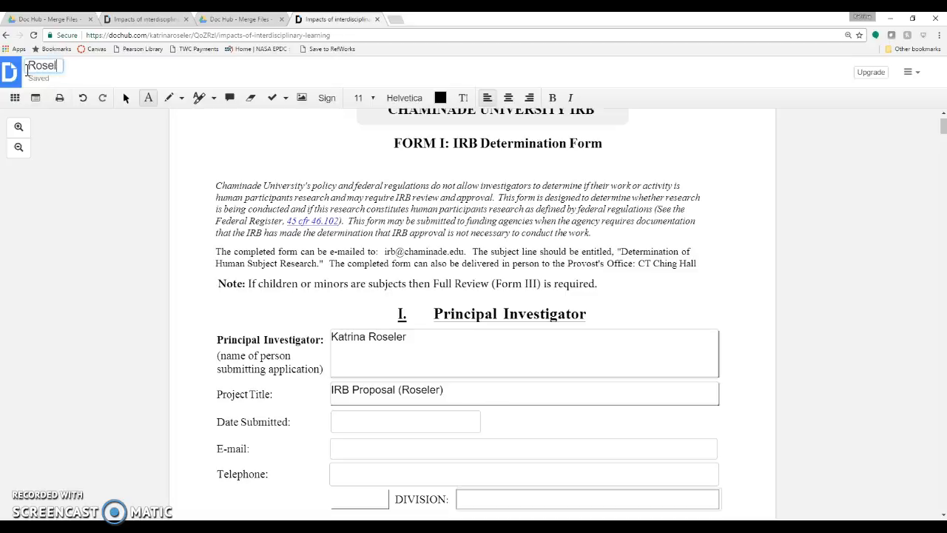
type("er IRB Proposal")
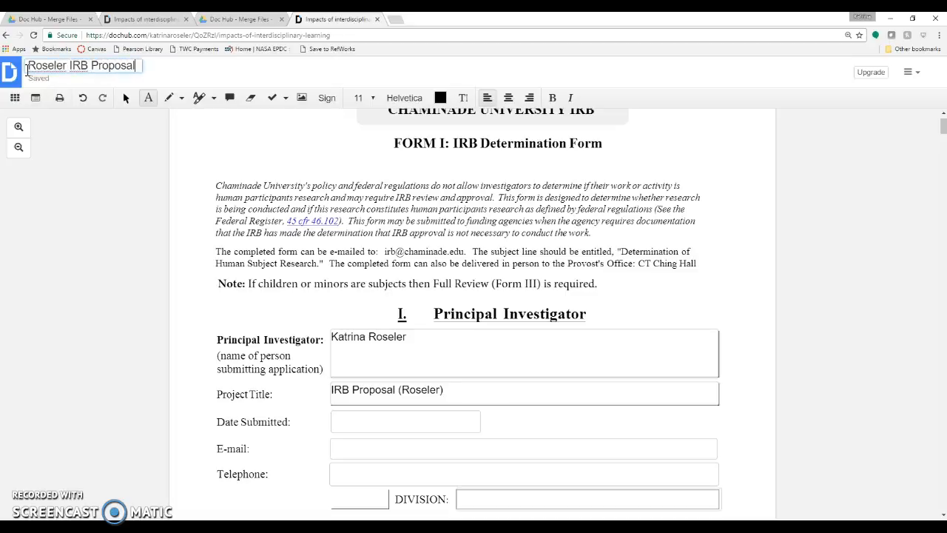
key("Return")
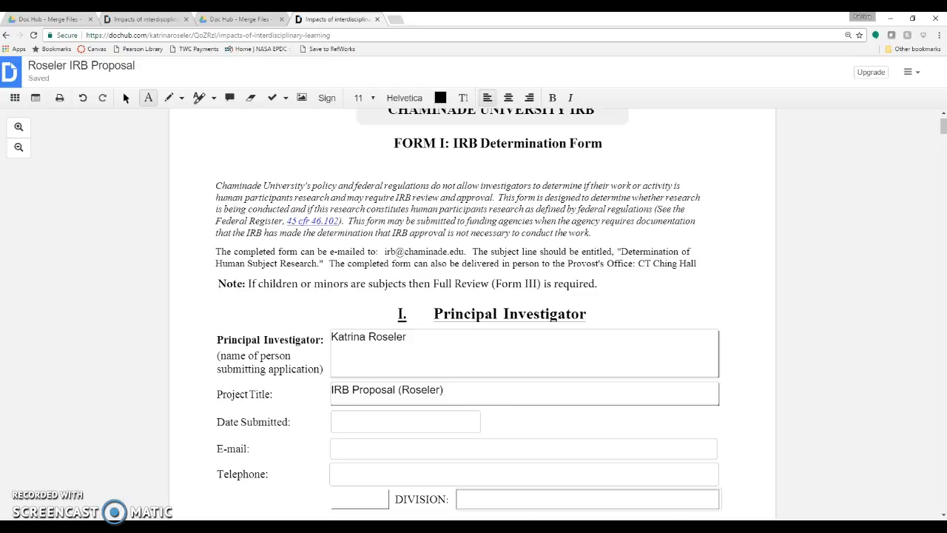
Step: Export the PDF to the Drive folder Tutorial Video Materials > Doc Hub - Merge Files and show it in Drive
left_click(912, 72)
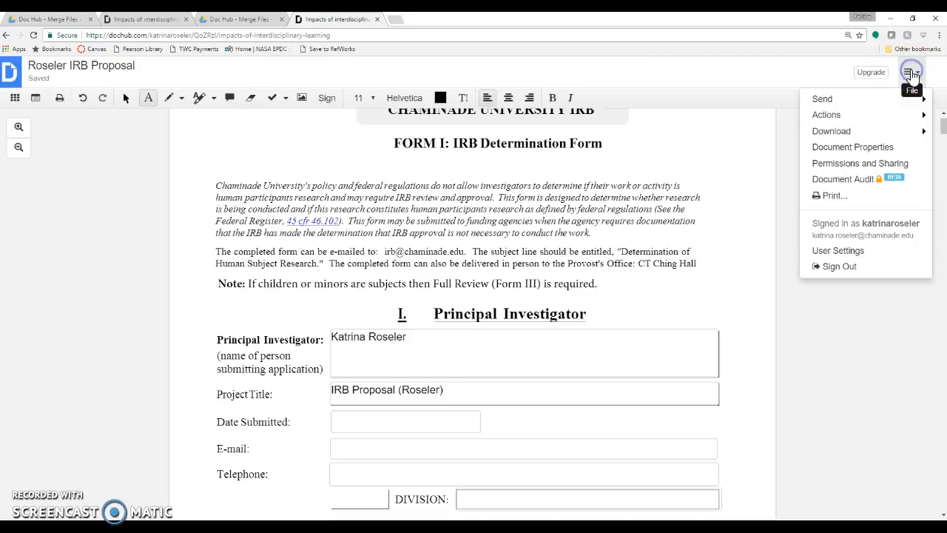
mouse_move(874, 133)
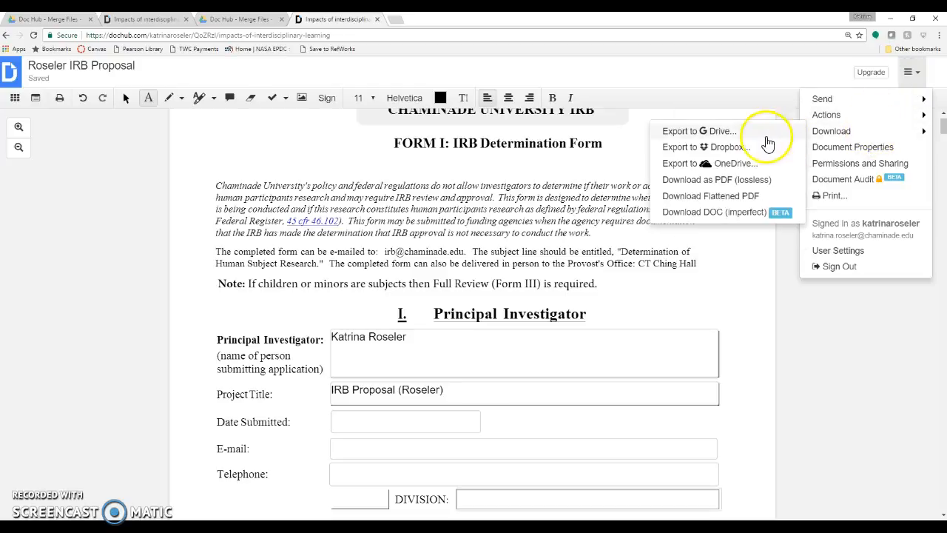
left_click(733, 131)
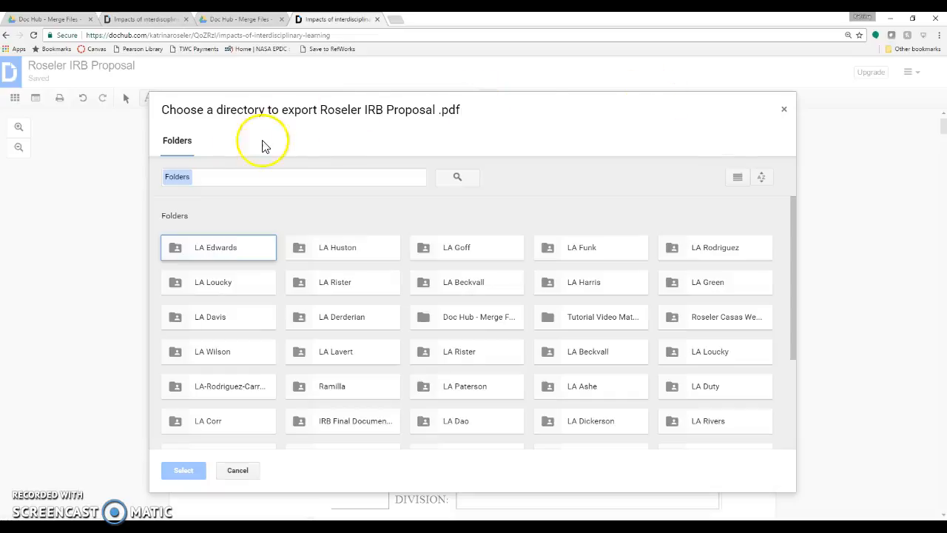
left_click(231, 176)
type("Tutorial")
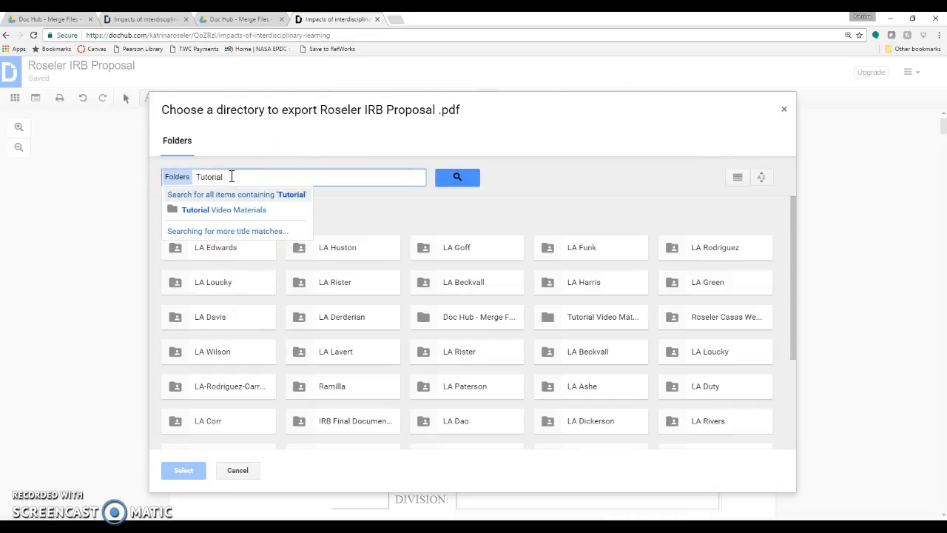
left_click(234, 212)
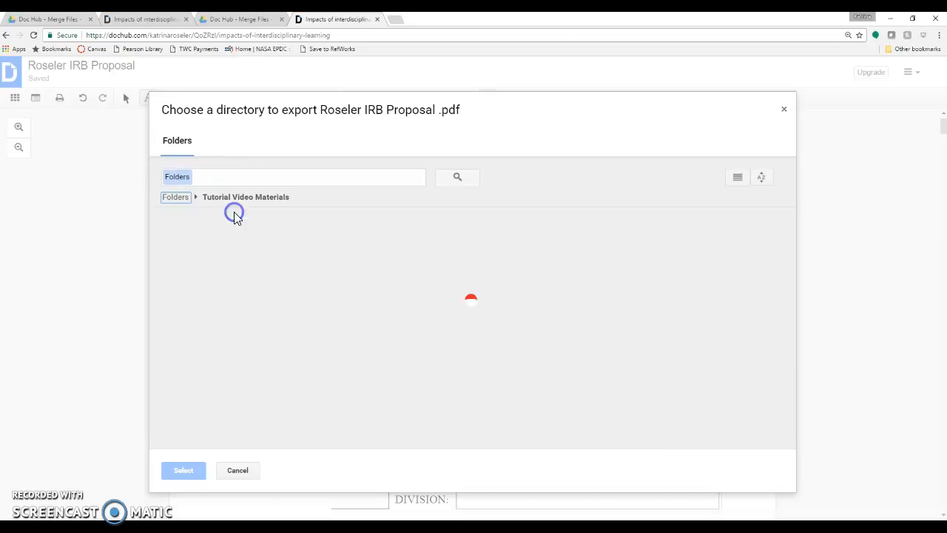
left_click(226, 262)
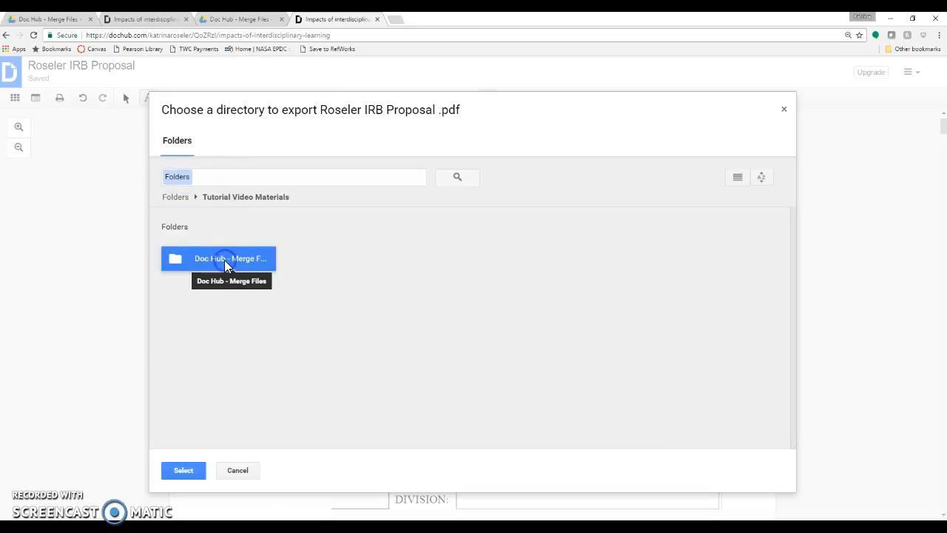
left_click(191, 471)
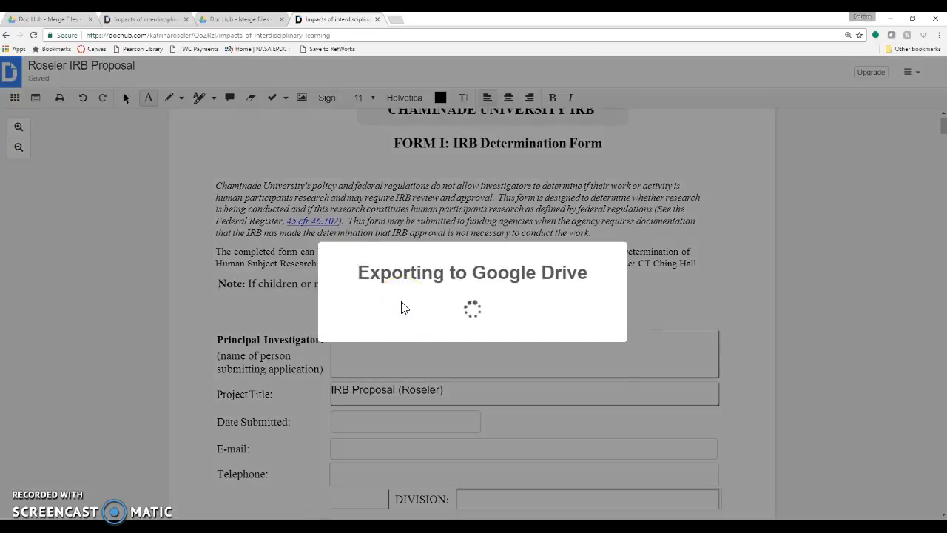
left_click(436, 377)
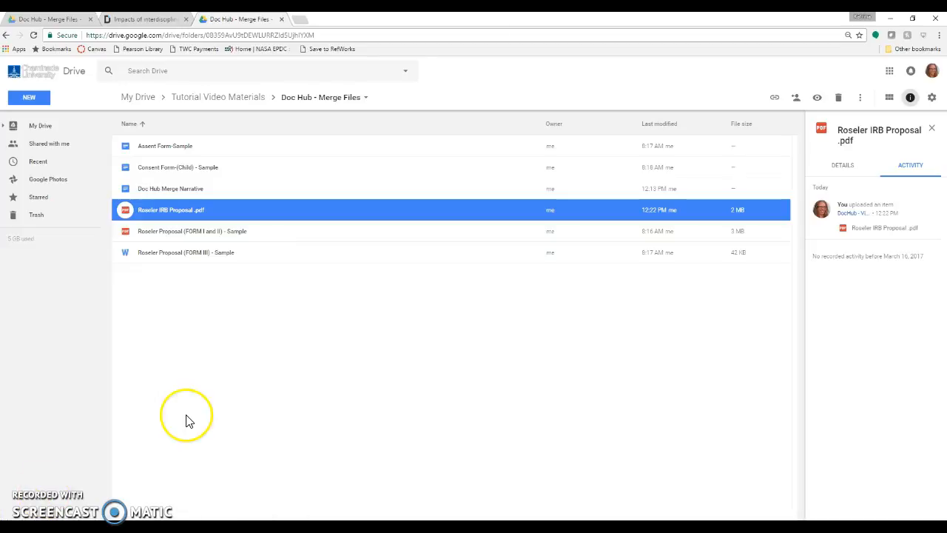
Step: Open the exported IRB Proposal .pdf from Drive with DocHub - View, Edit & Sign PDFs
double_click(311, 209)
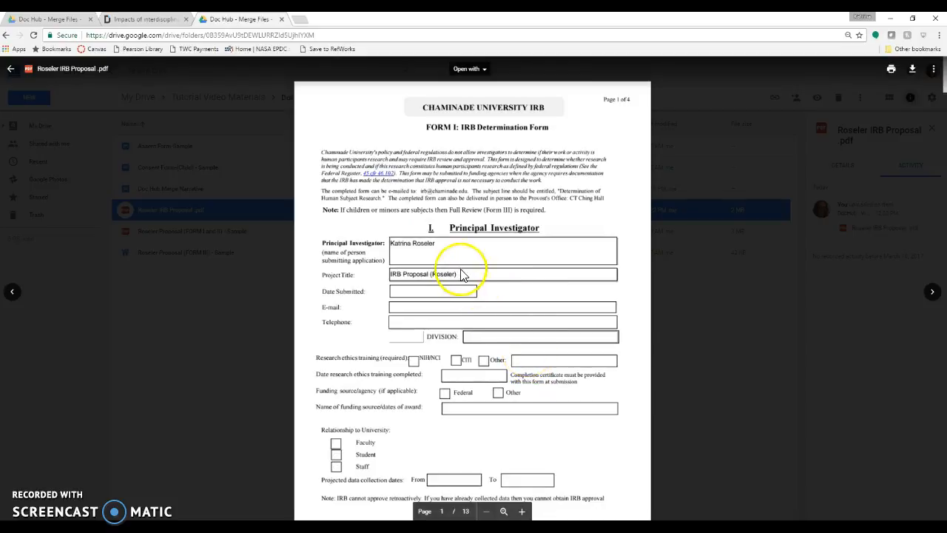
left_click(485, 69)
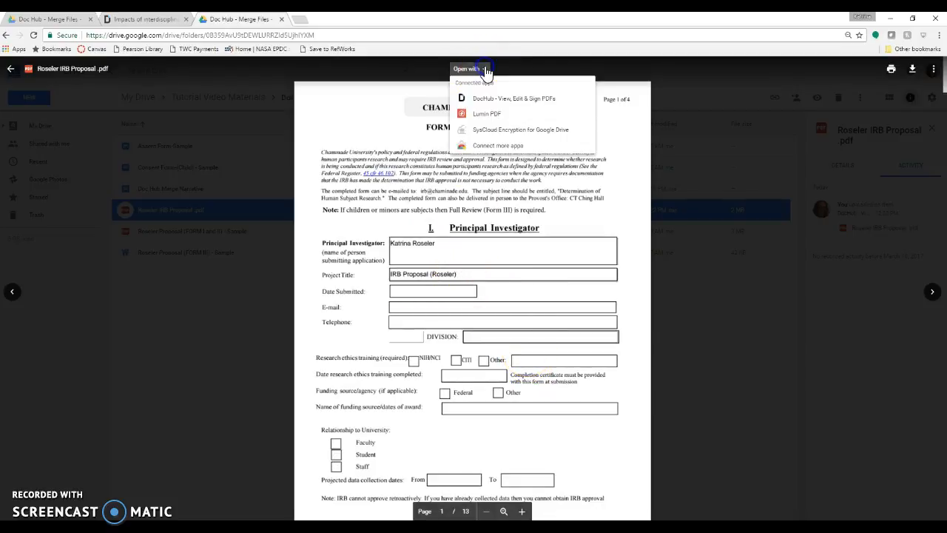
left_click(491, 101)
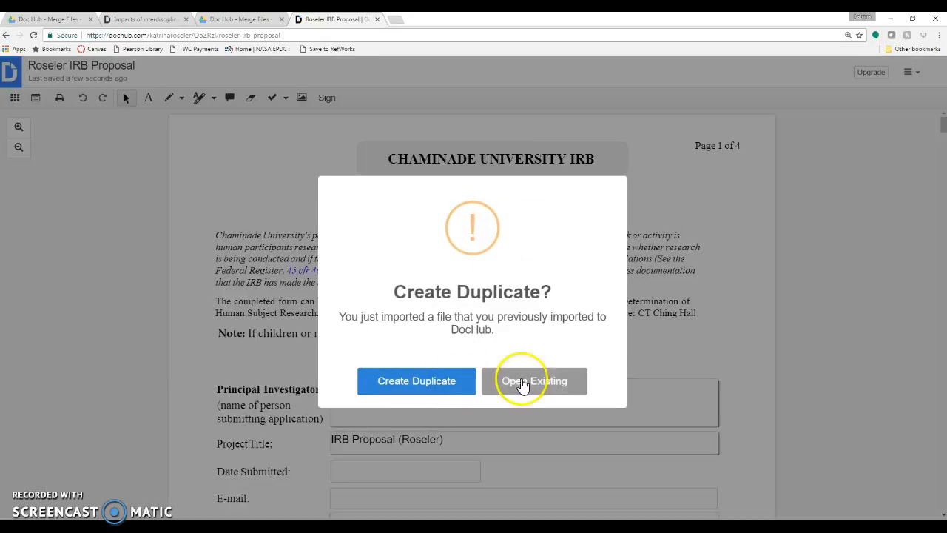
Step: Open the existing copy instead of a duplicate and tick Section III's first checkbox
left_click(522, 382)
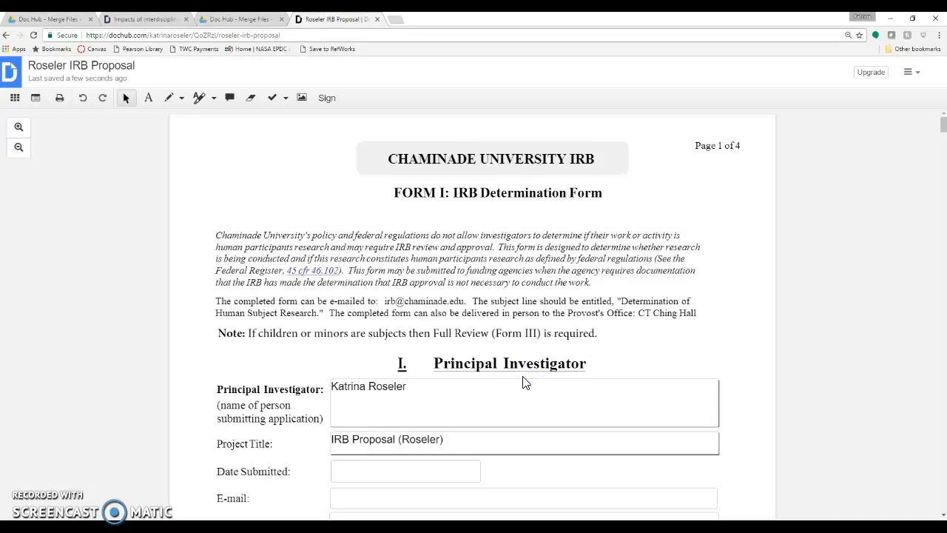
left_click(523, 382)
scroll(527, 377, "down", 7)
scroll(529, 372, "down", 14)
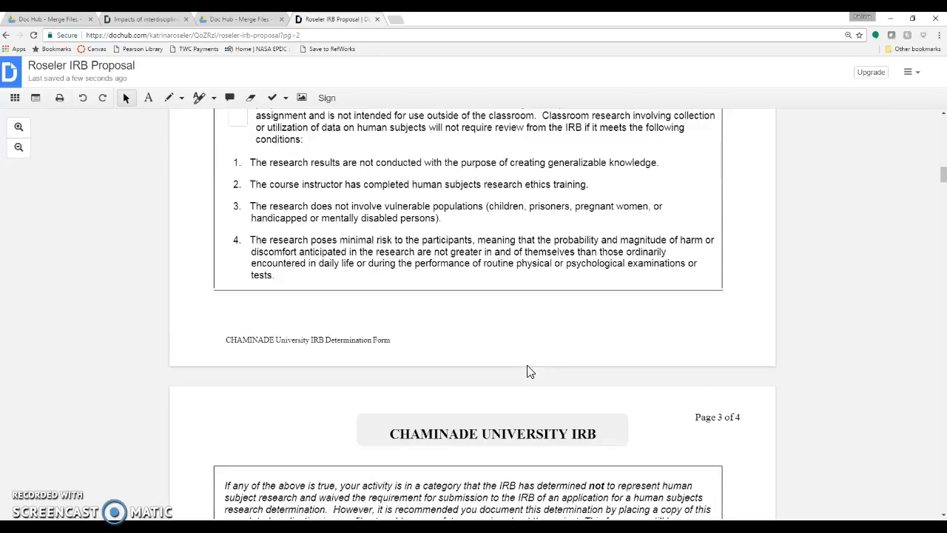
scroll(281, 241, "up", 4)
left_click(237, 333)
scroll(448, 316, "up", 10)
scroll(447, 316, "up", 3)
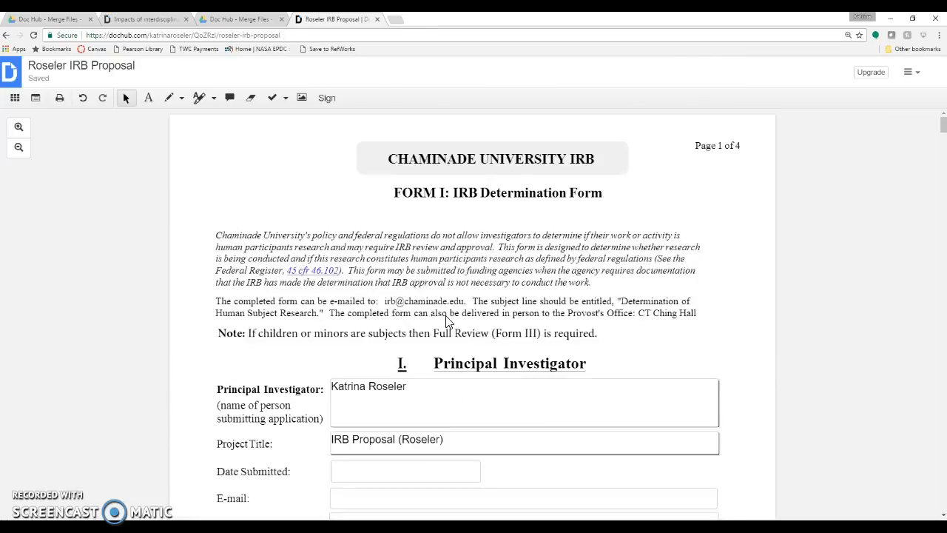
left_click(306, 394)
Step: From the page thumbnails, start inserting a file from Google Drive
left_click(14, 98)
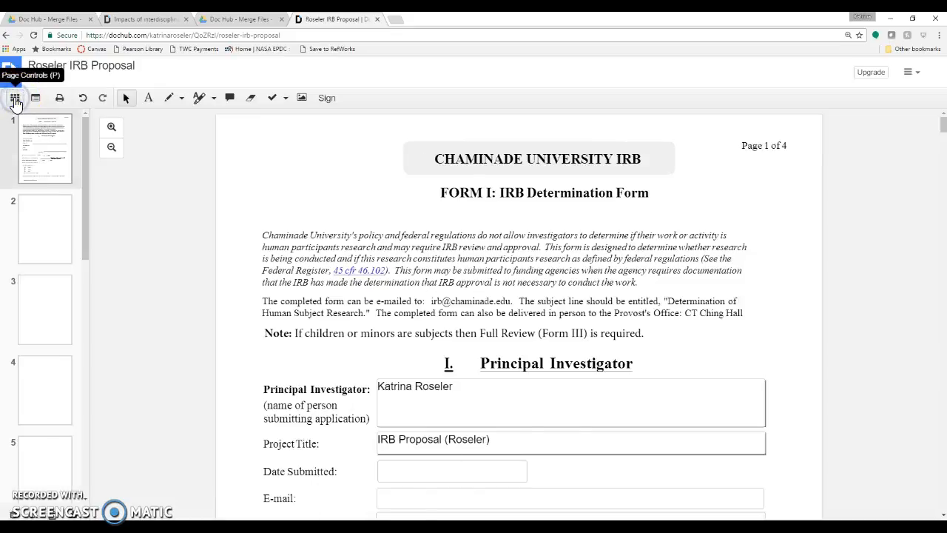
left_click_drag(86, 170, 88, 434)
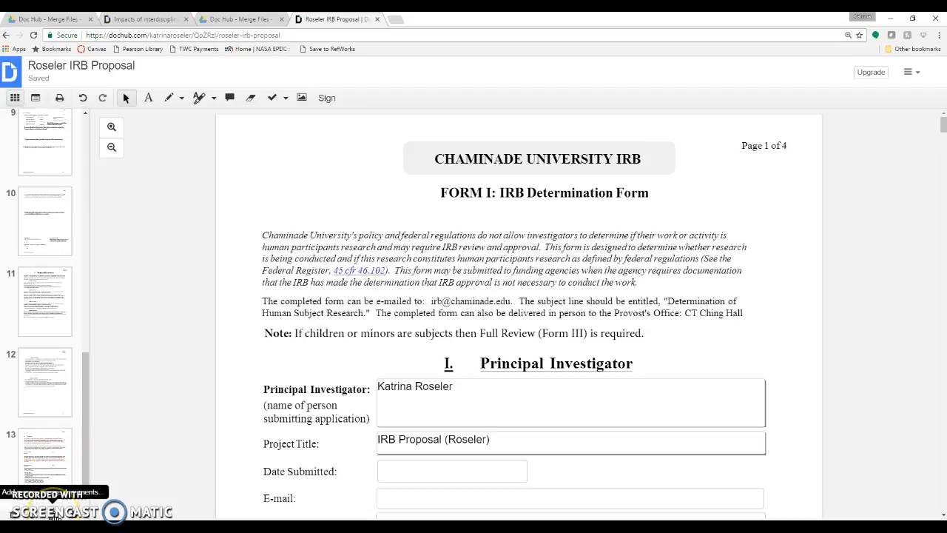
left_click(54, 517)
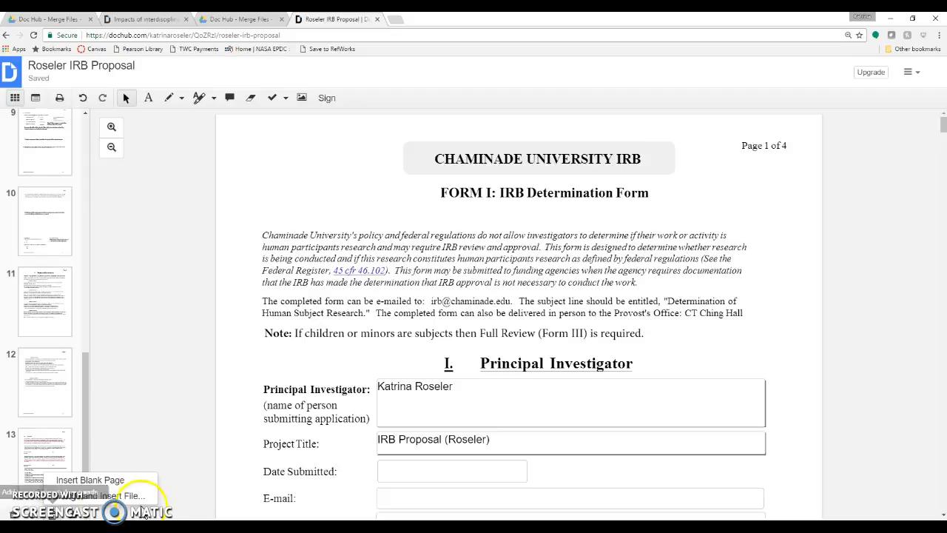
left_click(129, 501)
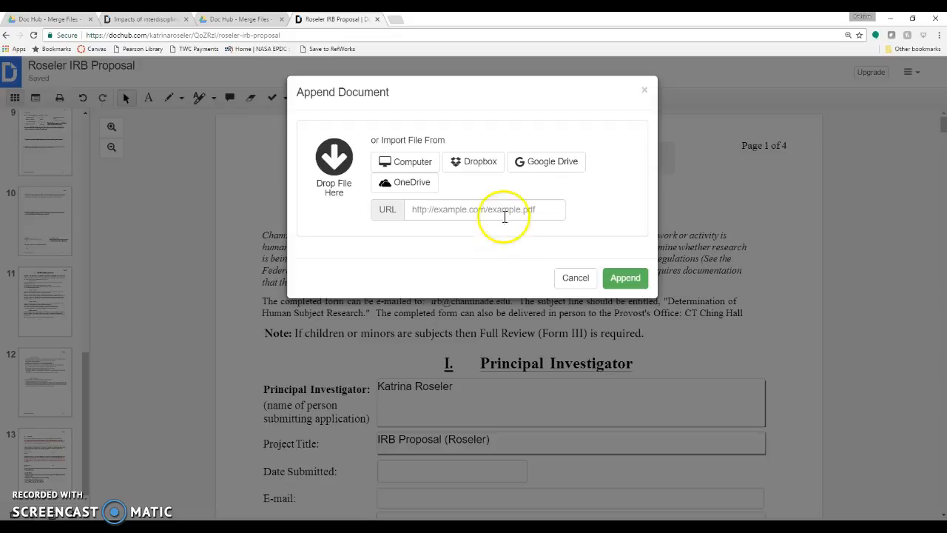
left_click(543, 163)
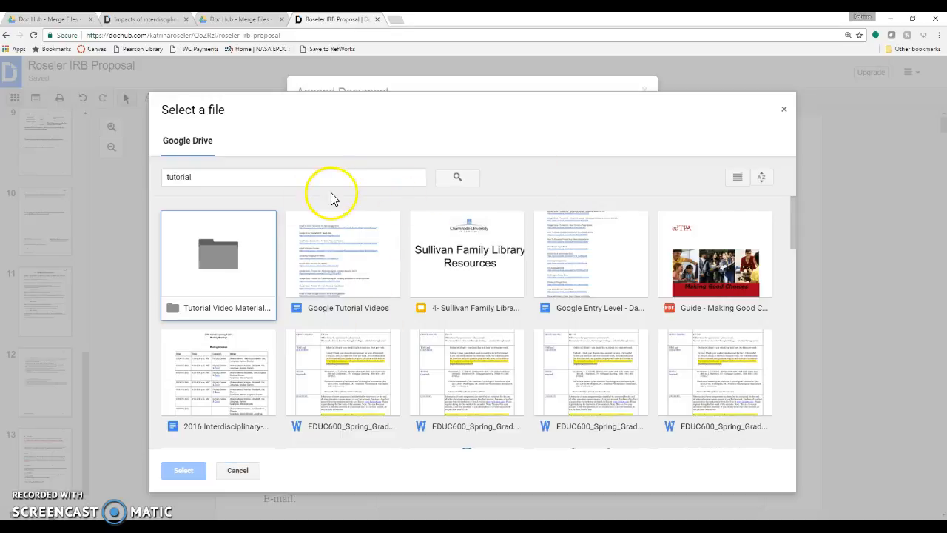
Step: Pick the FORM III sample proposal from Tutorial Video Materials > Doc Hub - Merge Files and append it
double_click(239, 254)
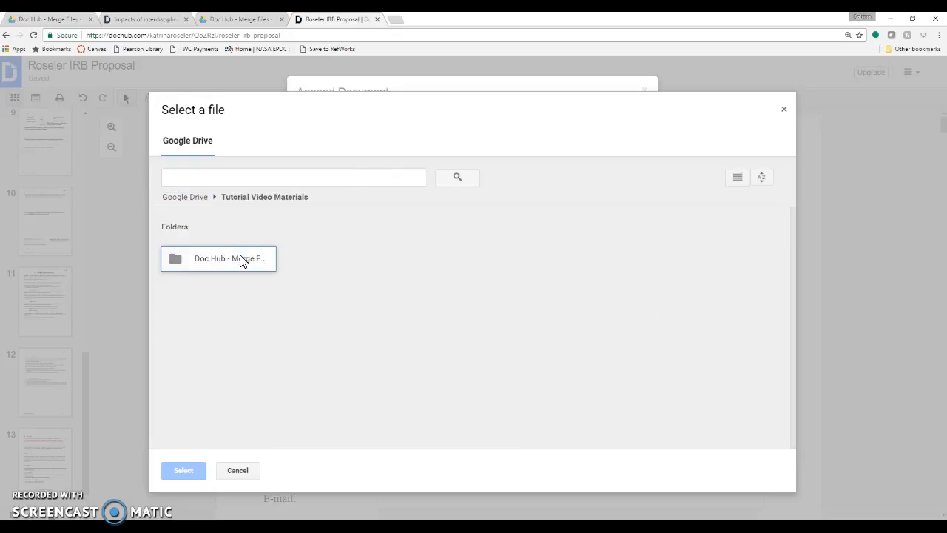
double_click(240, 258)
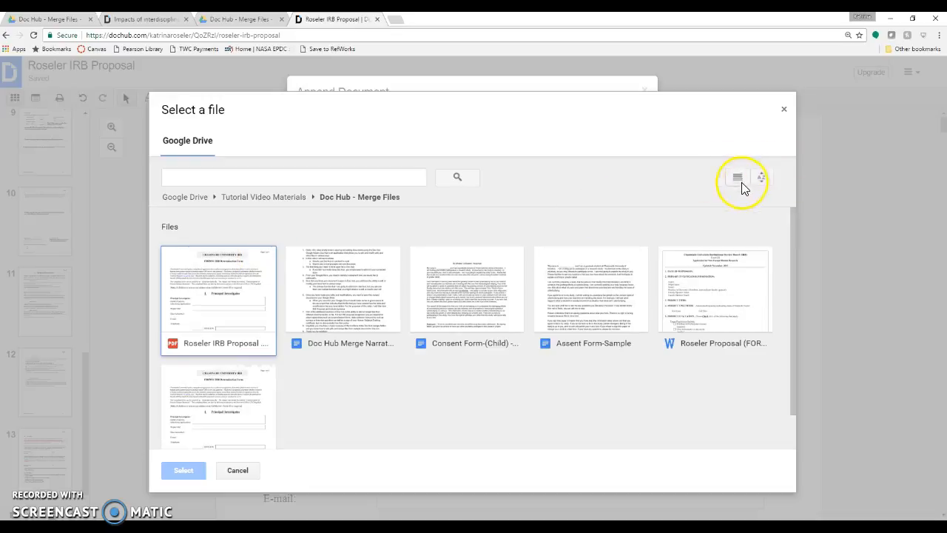
left_click(764, 179)
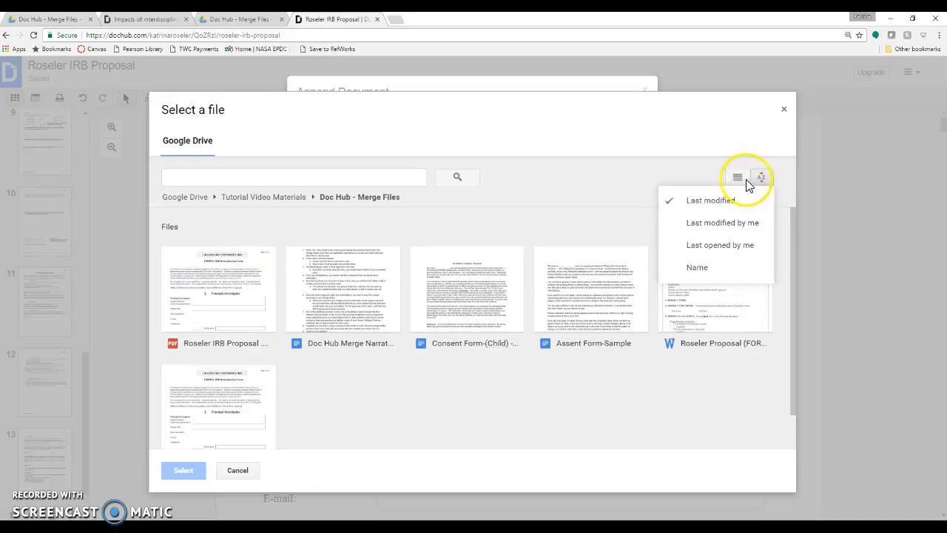
left_click(738, 178)
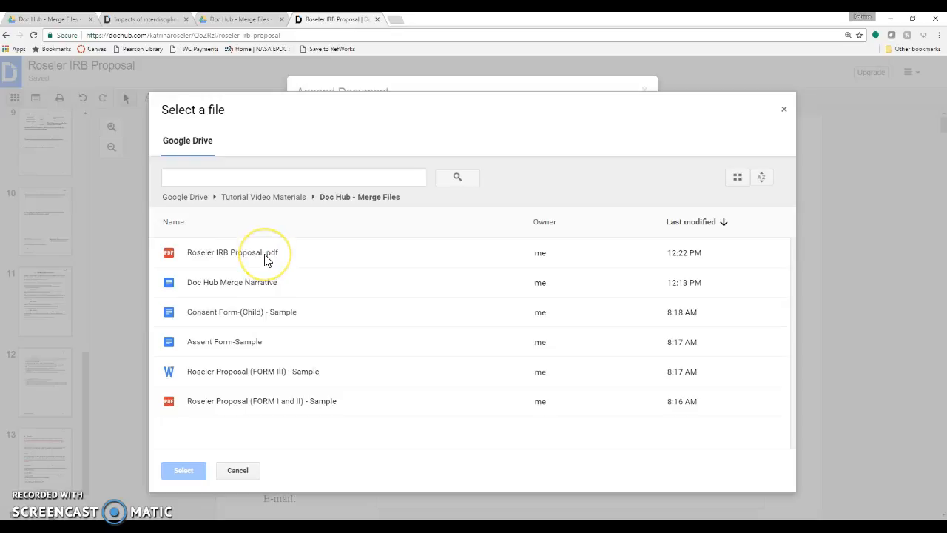
double_click(247, 373)
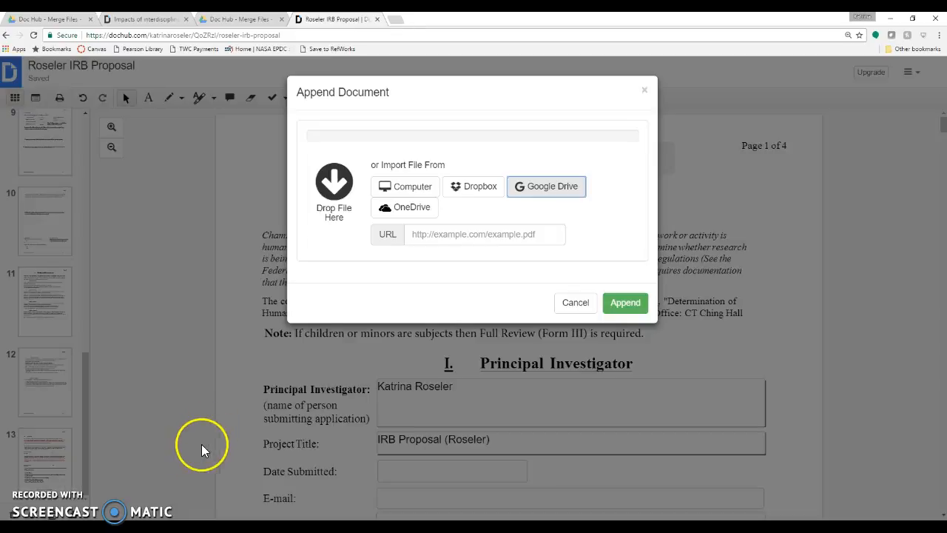
left_click(625, 302)
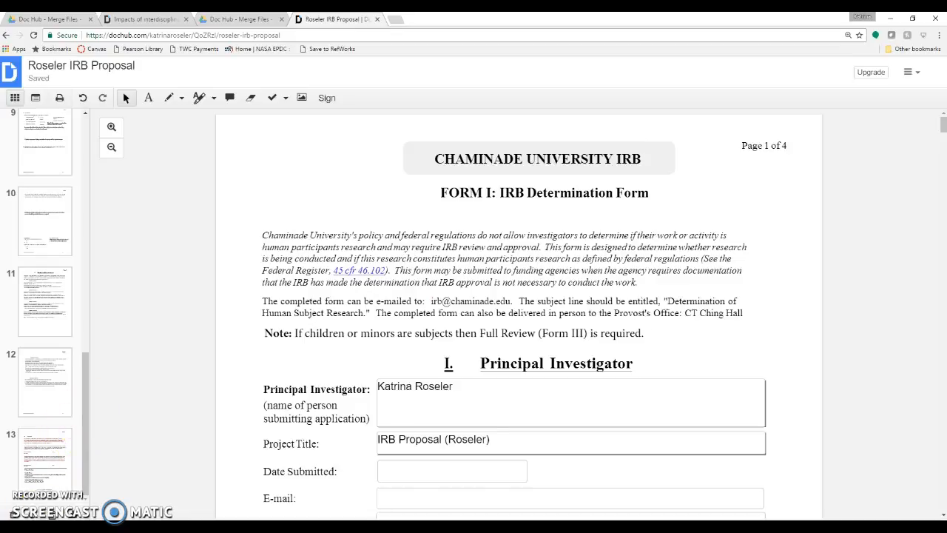
Step: Scroll through pages 13 to 14 to bring the Form III heading into view
left_click(45, 458)
left_click_drag(82, 350, 82, 395)
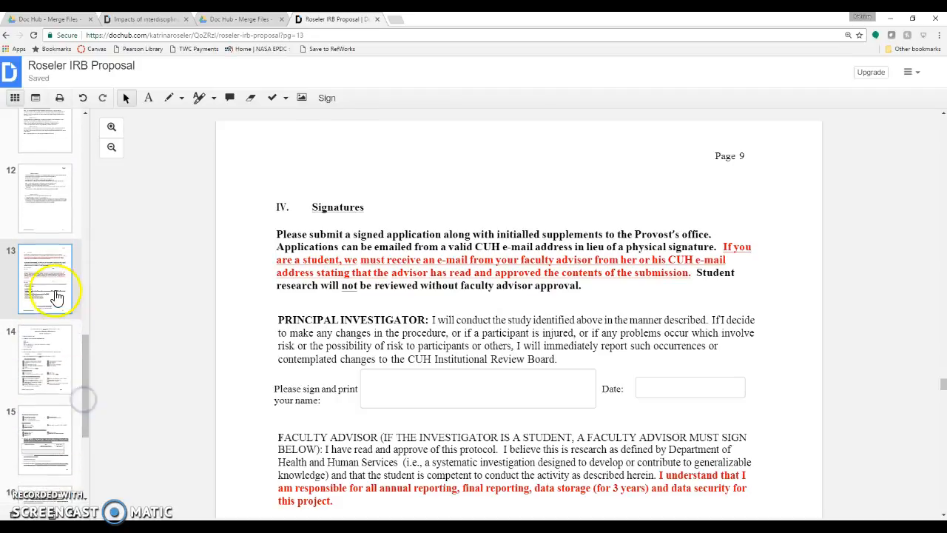
left_click(52, 340)
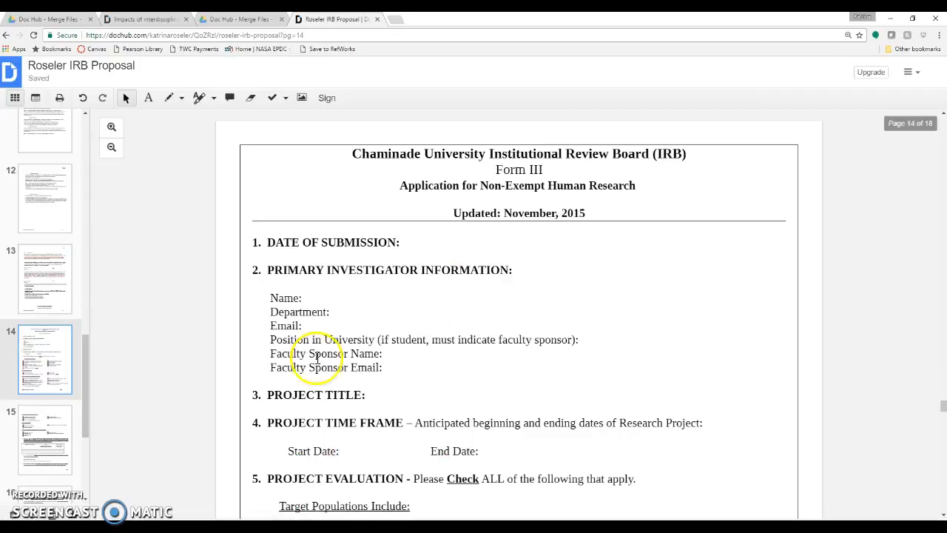
scroll(534, 197, "down", 1)
scroll(532, 192, "down", 1)
scroll(532, 192, "up", 1)
left_click_drag(85, 356, 87, 385)
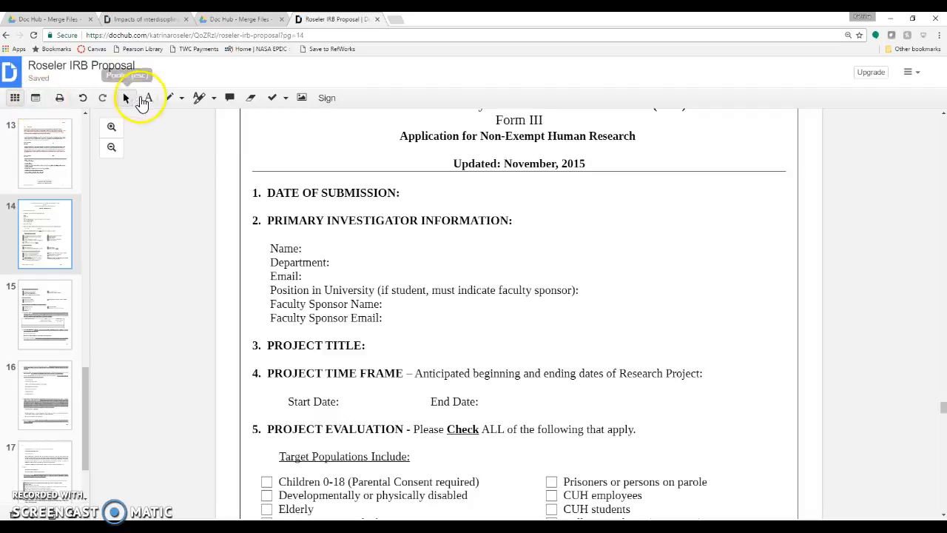
scroll(311, 400, "down", 1)
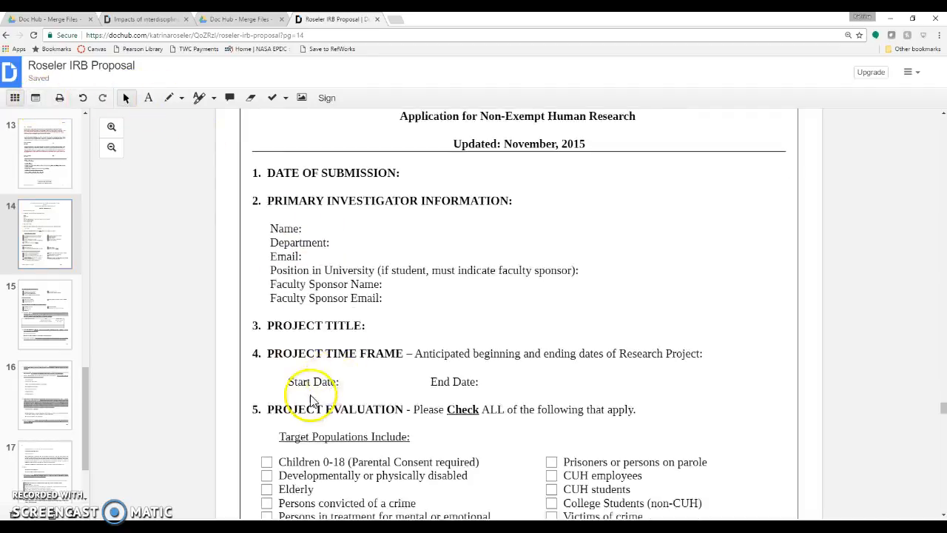
scroll(311, 399, "down", 1)
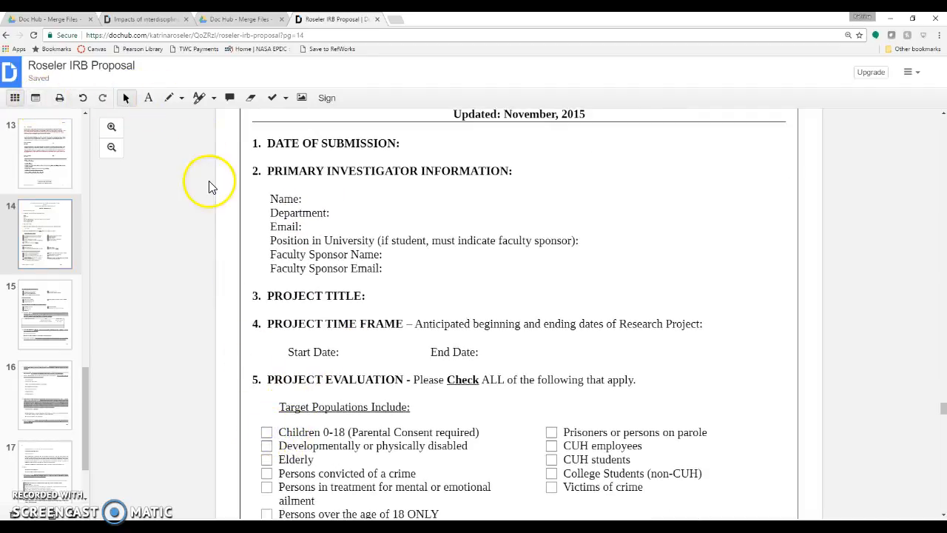
scroll(208, 181, "up", 1)
scroll(387, 210, "up", 2)
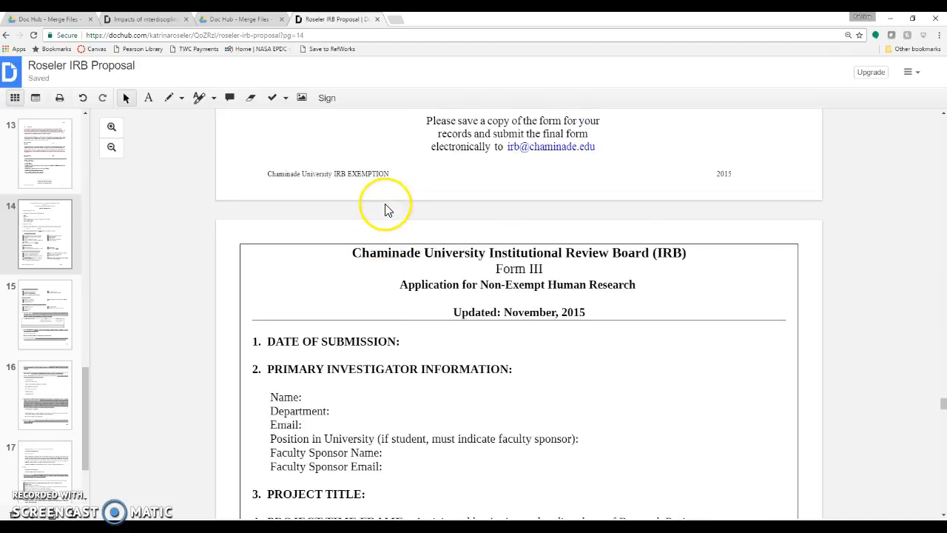
scroll(387, 210, "down", 2)
Step: Add a text box with the investigator's full name beside Name: on Form III
left_click(148, 97)
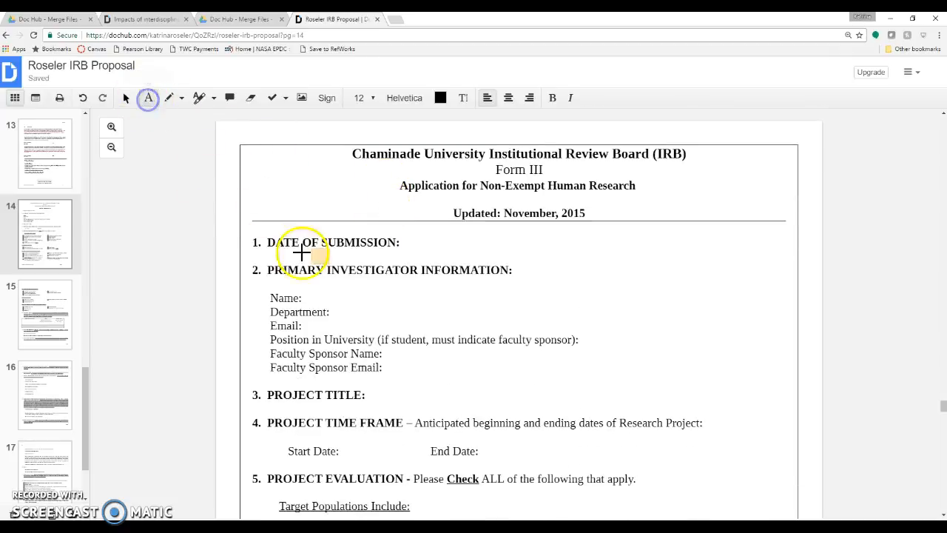
left_click(304, 300)
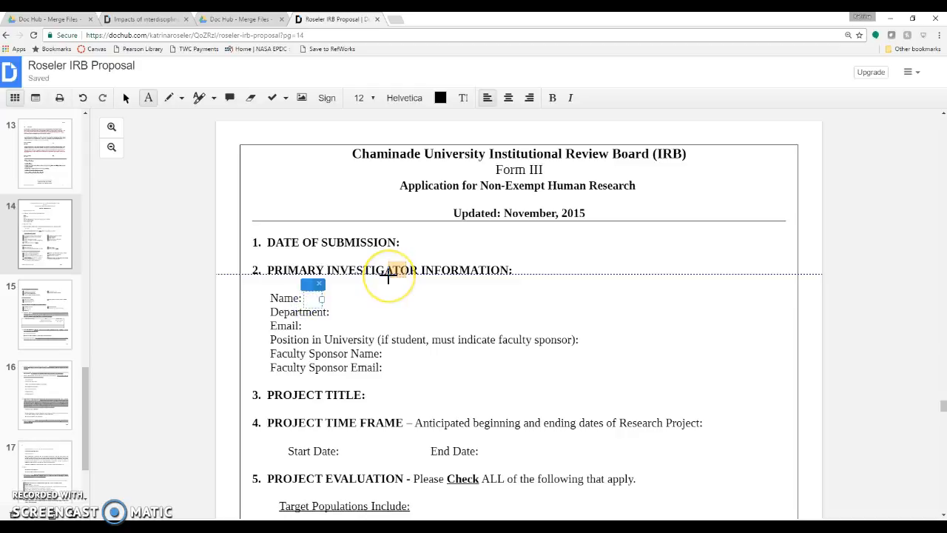
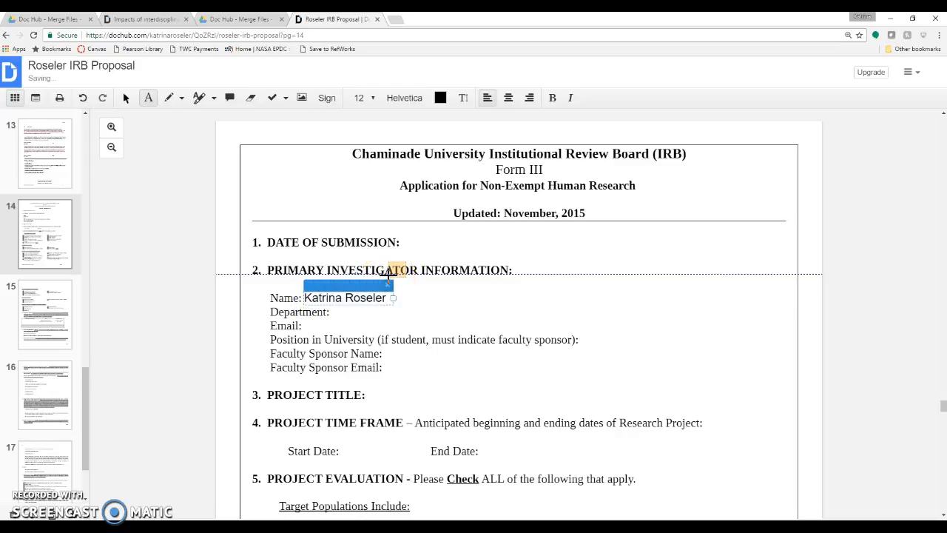
Step: Jump to page 1, then to page 18, the last page of the proposal
left_click_drag(88, 421, 79, 137)
left_click(40, 138)
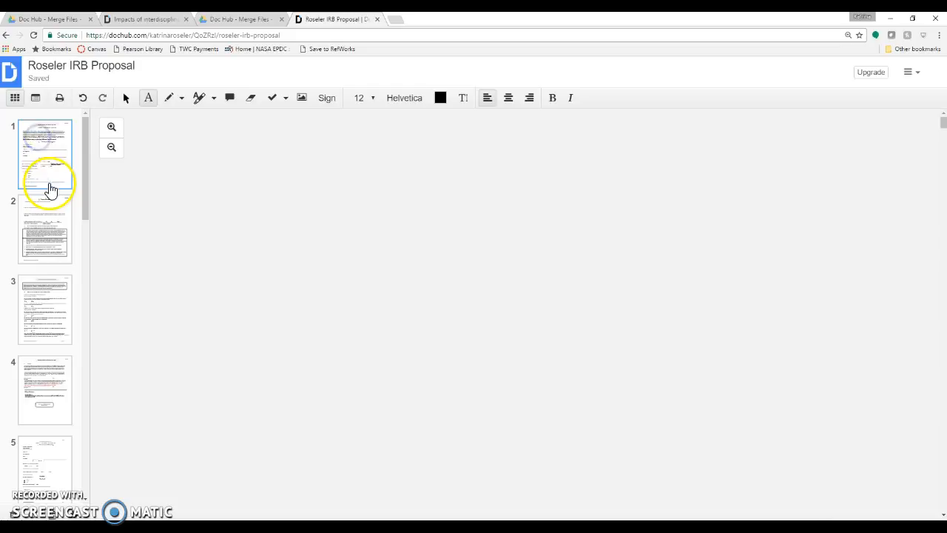
scroll(49, 191, "down", 5)
scroll(48, 189, "down", 10)
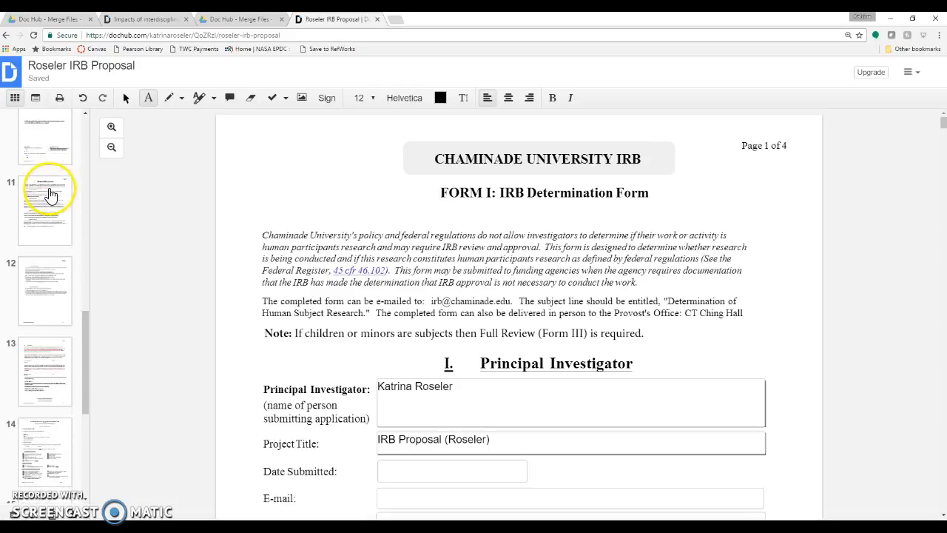
left_click_drag(86, 418, 85, 442)
left_click(47, 450)
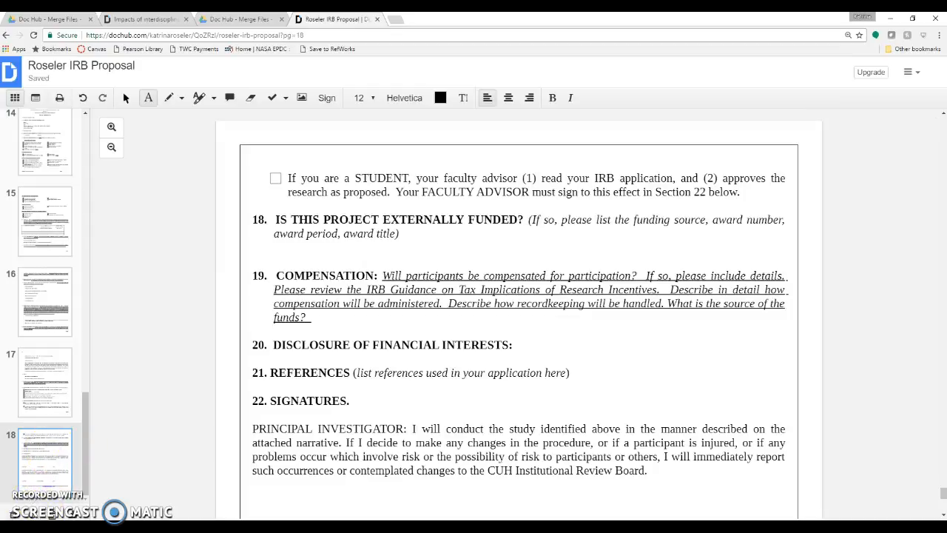
Step: Insert Consent Form (Child) - Sample from Google Drive after page 18, retrying the append until it succeeds
right_click(44, 474)
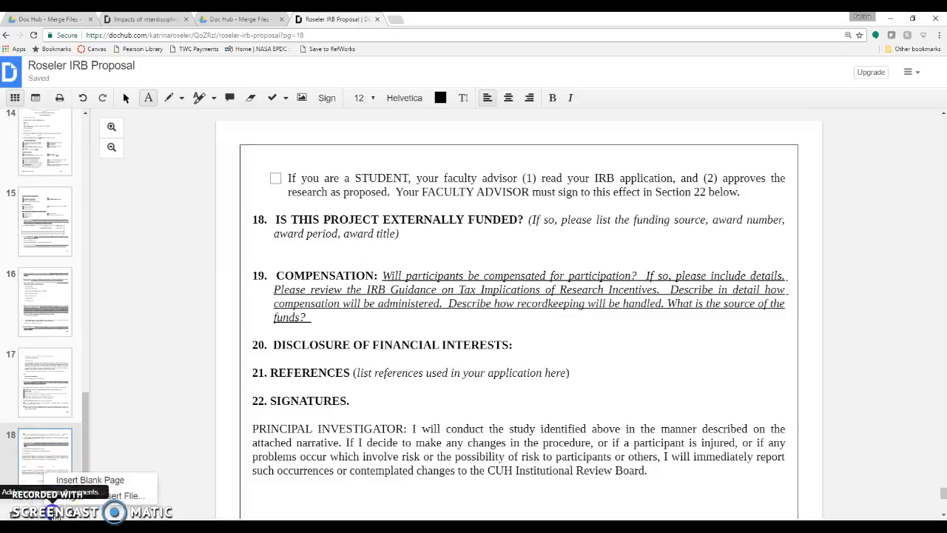
left_click(130, 495)
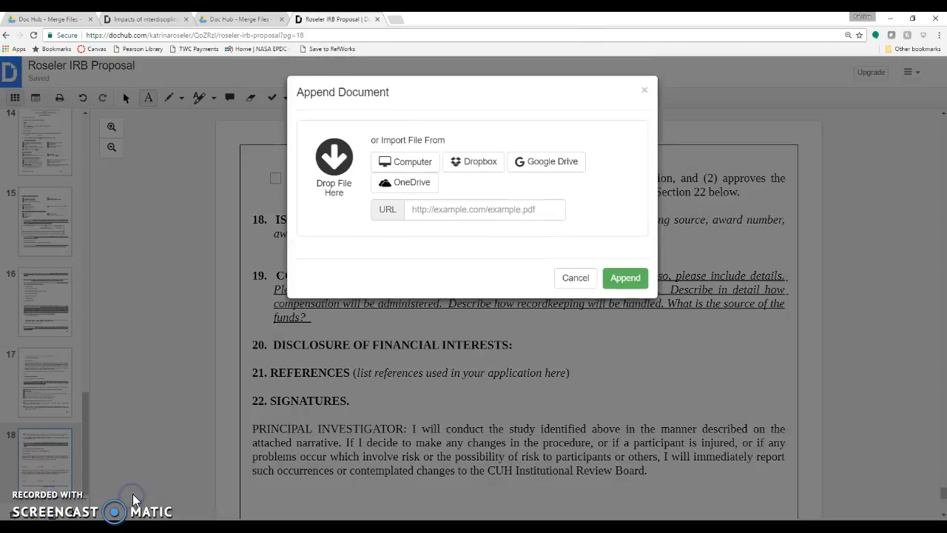
left_click(545, 162)
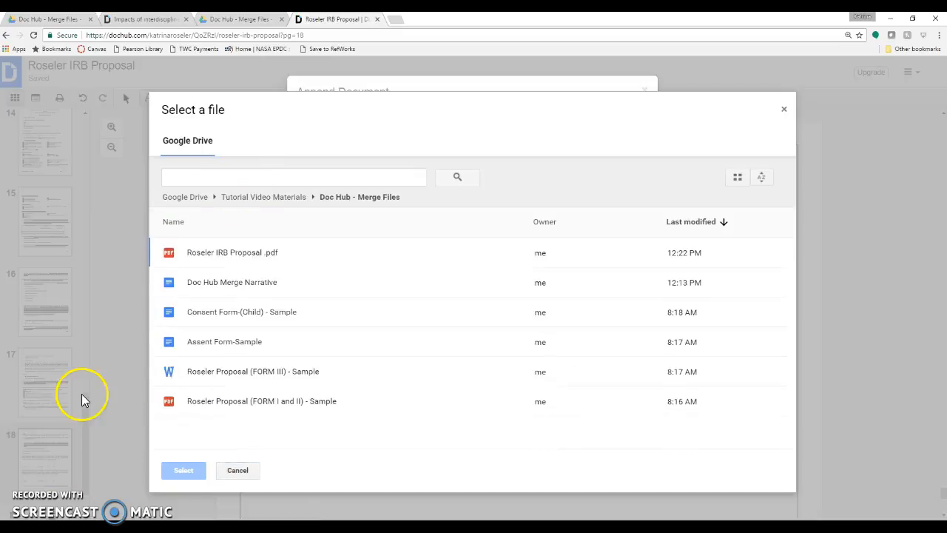
double_click(240, 314)
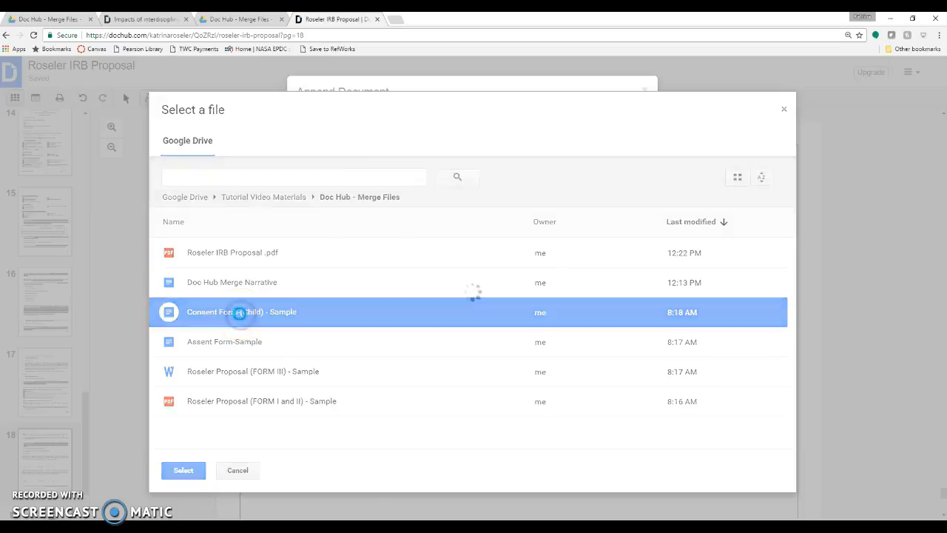
left_click(611, 303)
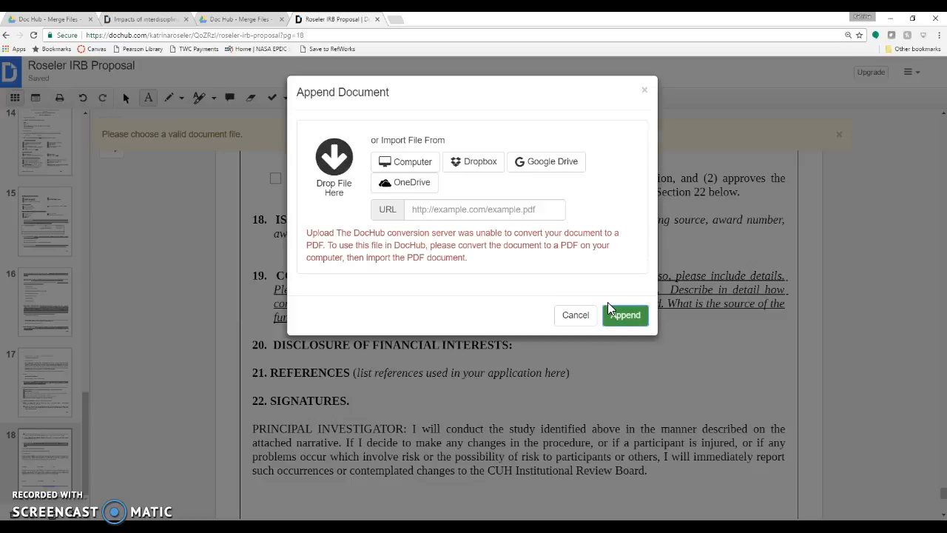
left_click(579, 316)
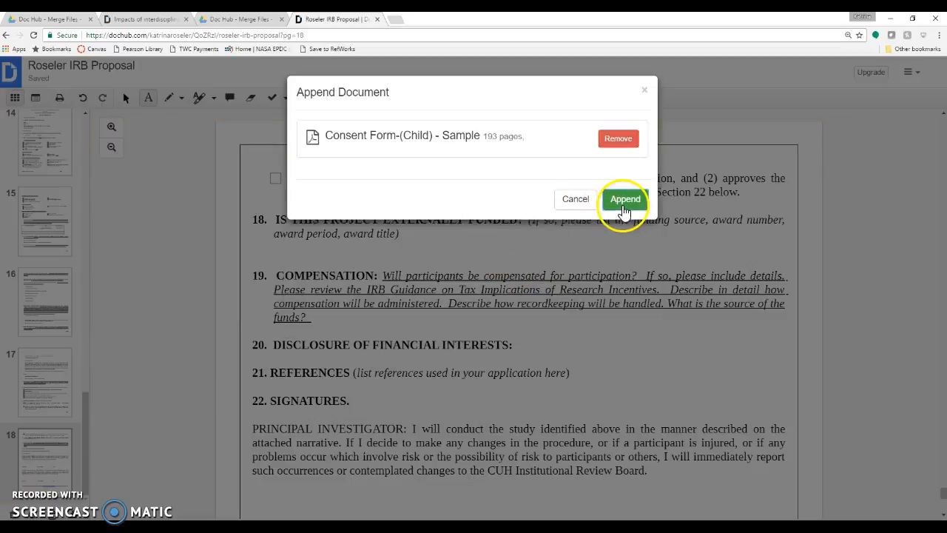
left_click(624, 210)
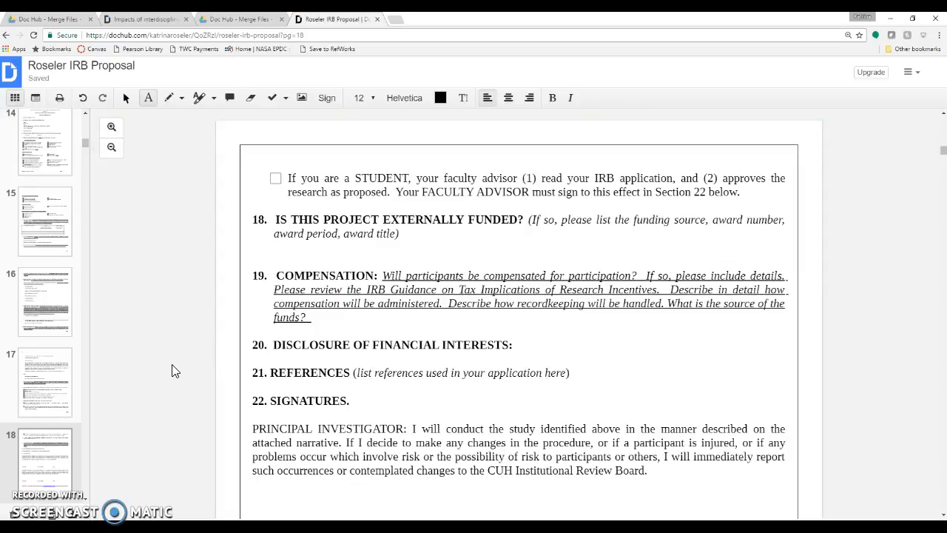
Step: Delete the first junk page, page 19, after page 18
left_click(86, 146)
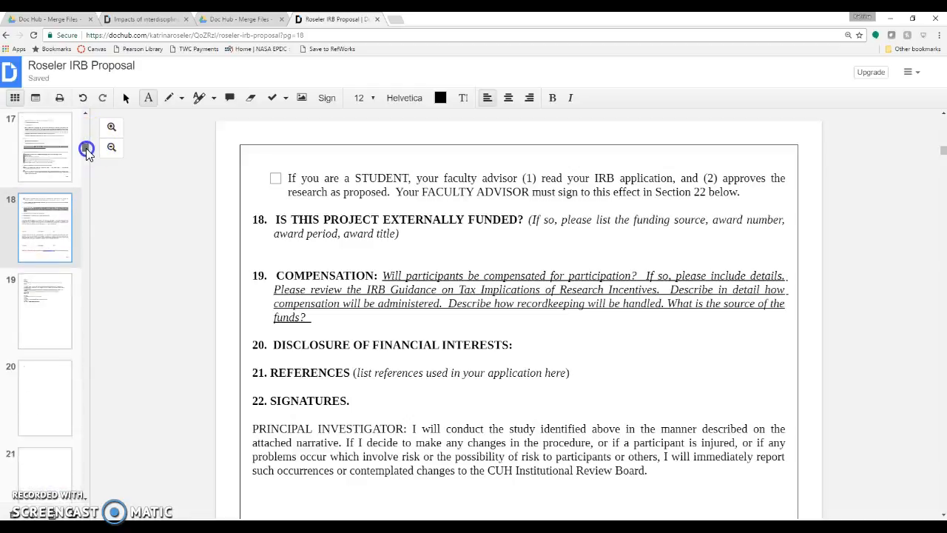
left_click(46, 220)
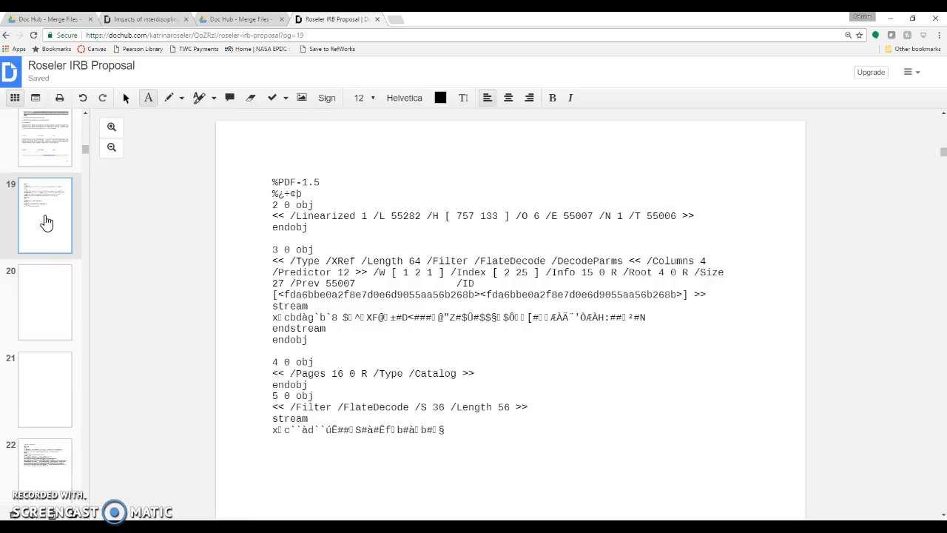
key("Delete")
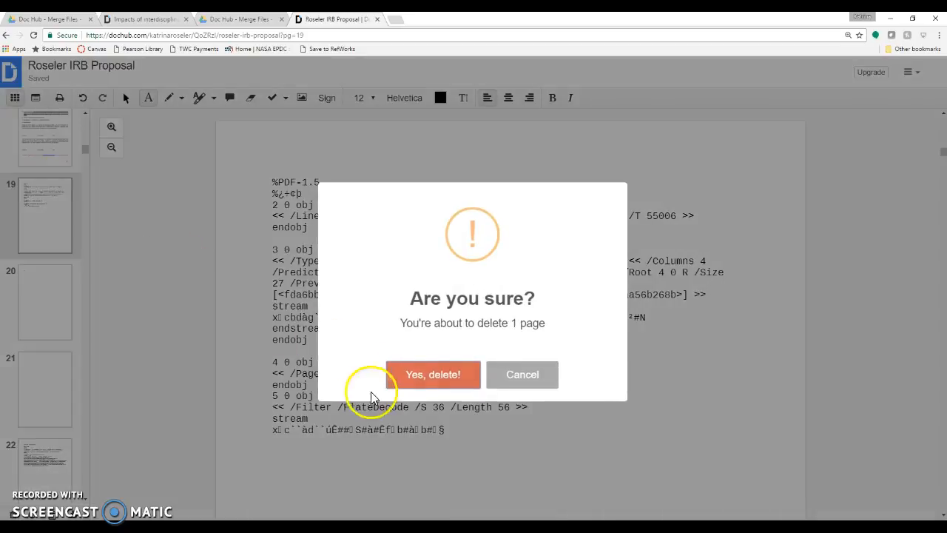
left_click(423, 375)
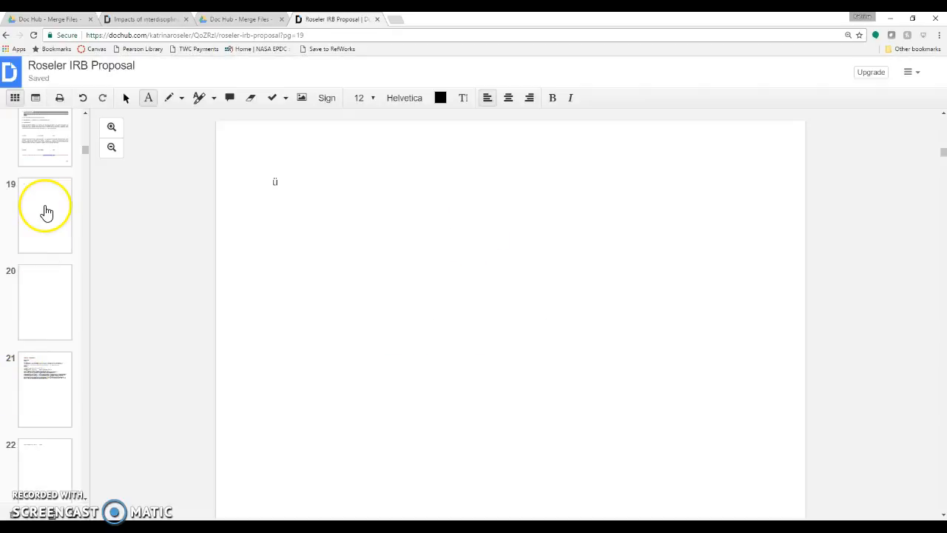
Step: Delete the four remaining junk pages 19–22, confirming with 'Yes, delete!'
left_click(44, 211)
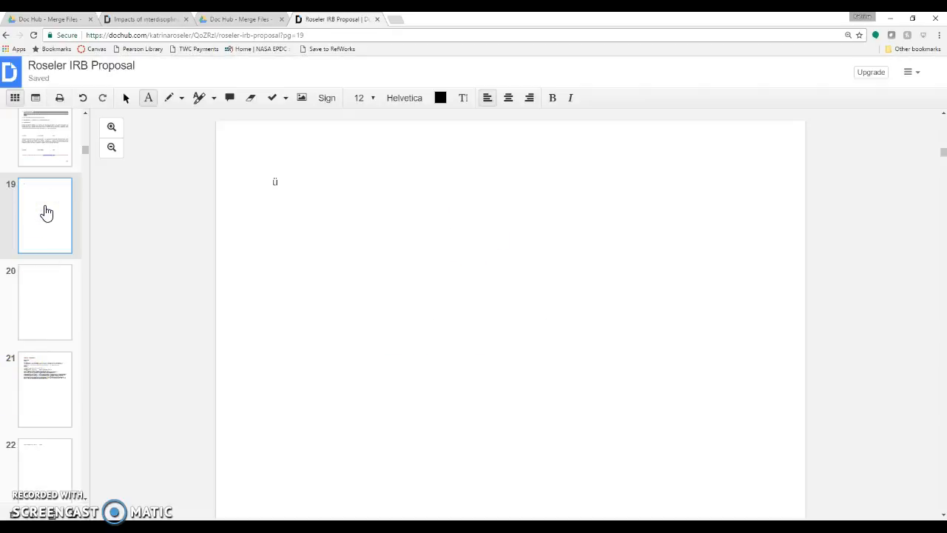
left_click(48, 402, "shift")
left_click(50, 457, "shift")
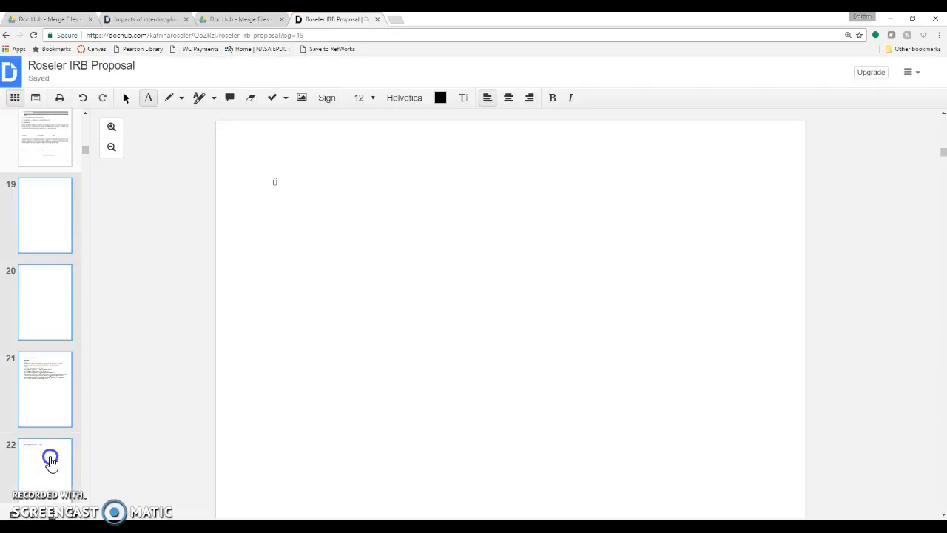
key("Delete")
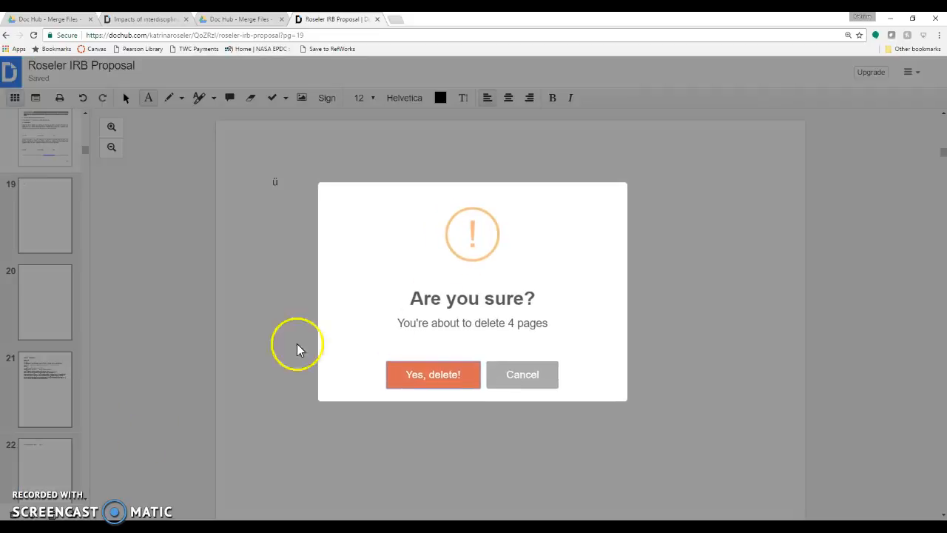
left_click(461, 379)
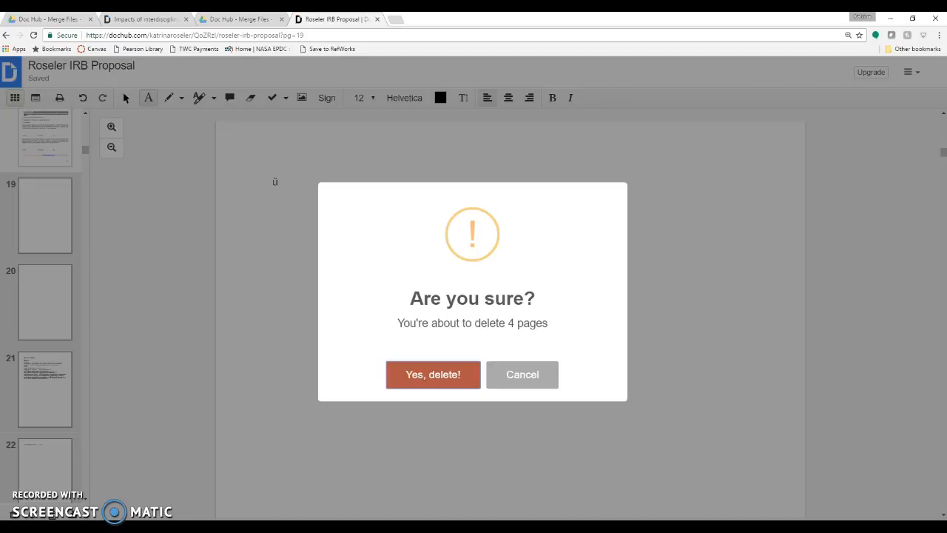
key("Return")
scroll(186, 358, "up", 3)
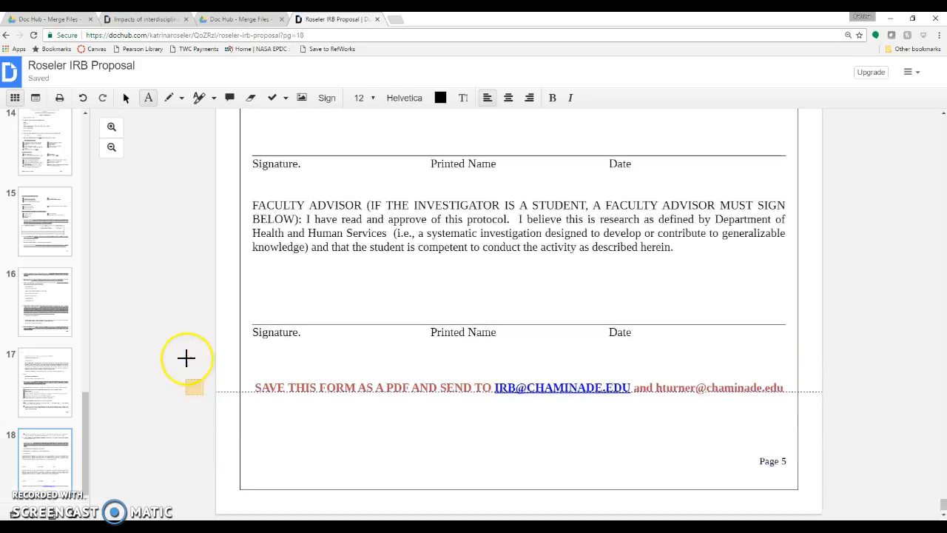
scroll(186, 358, "up", 18)
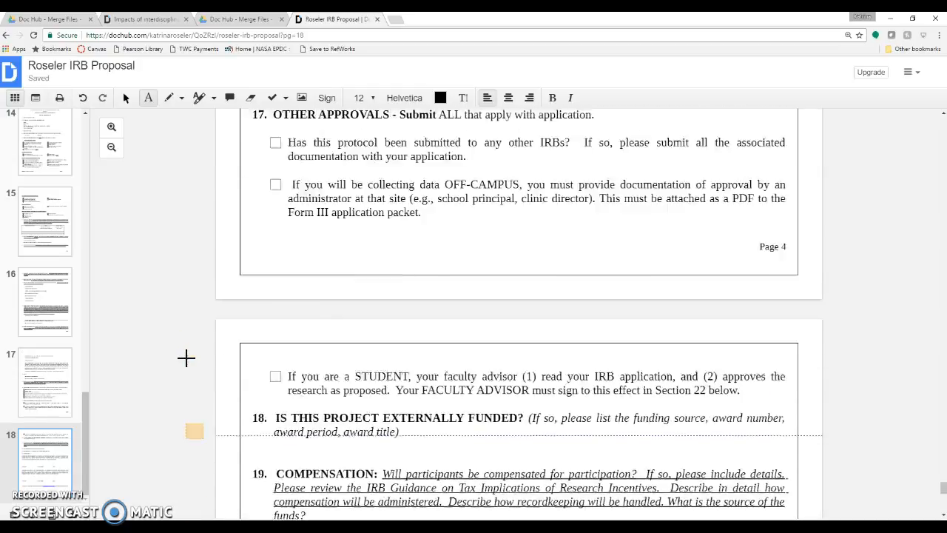
scroll(184, 357, "up", 7)
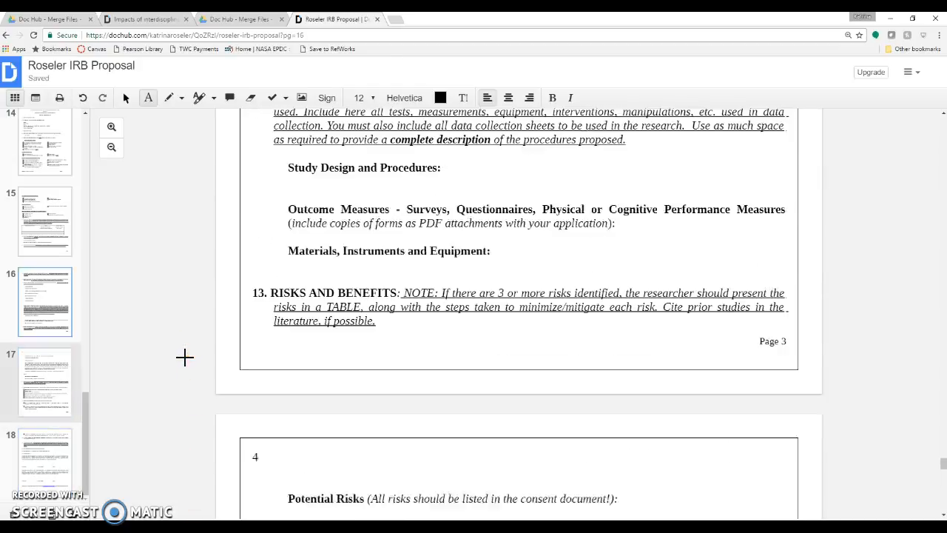